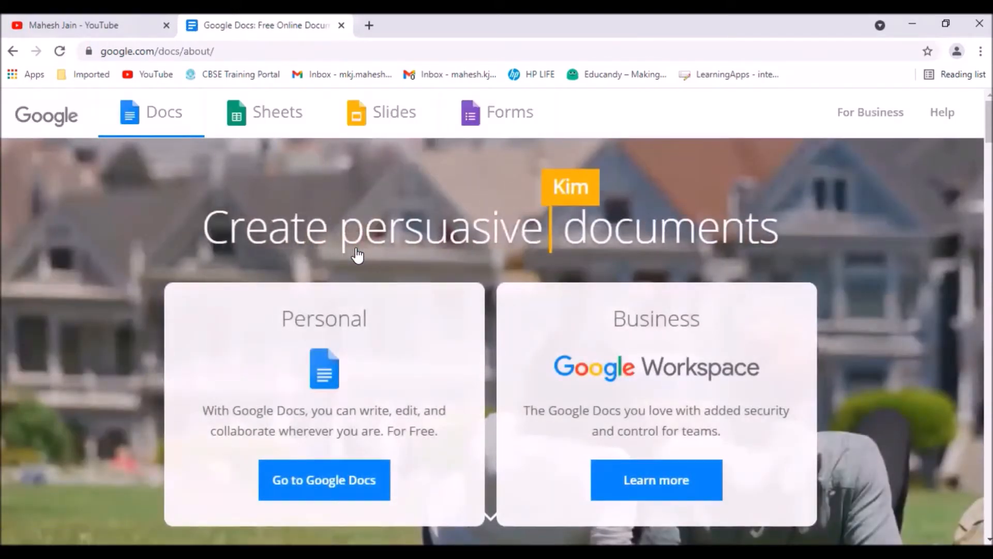
Go to the personal version of Google Docs and sign in with the saved Gmail account by entering the account password.
left_click(337, 491)
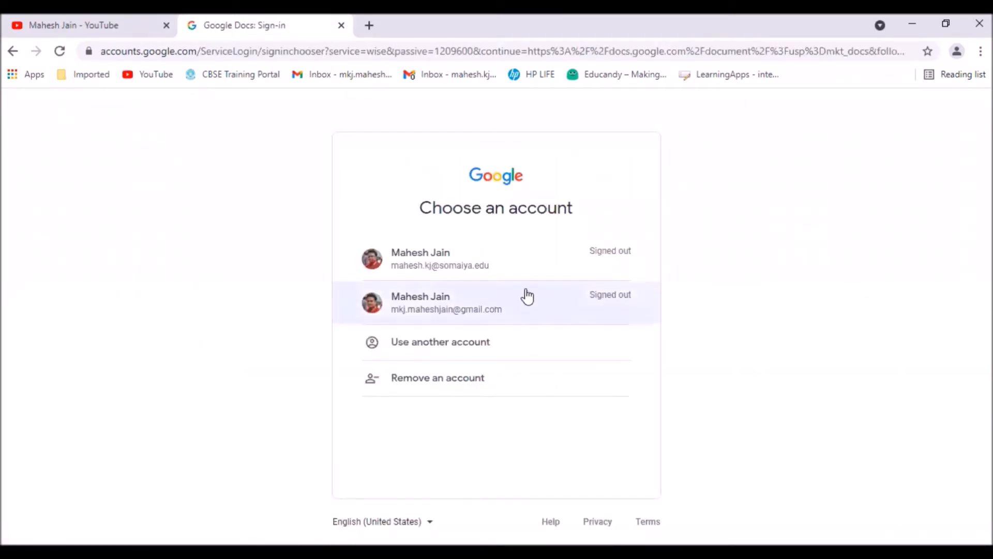
left_click(445, 304)
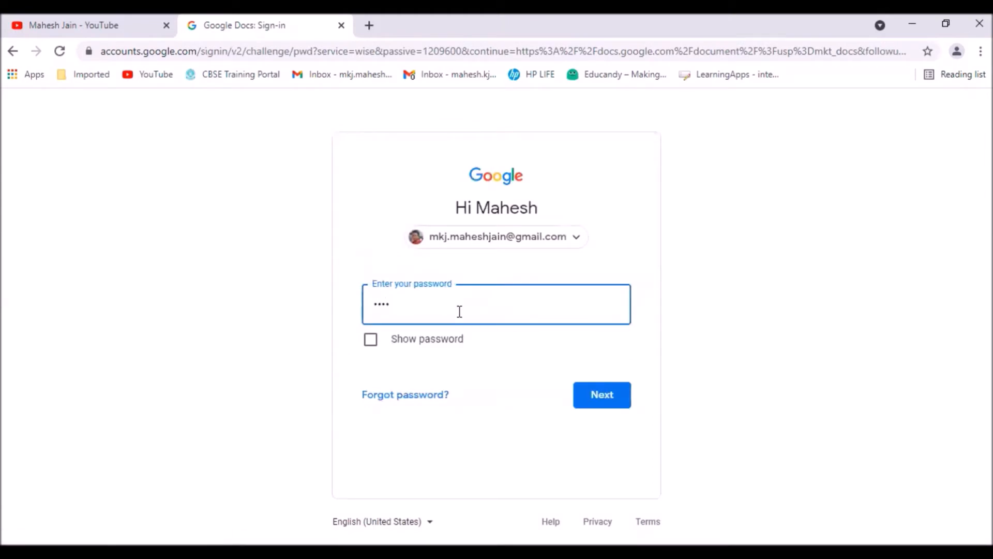
key("Return")
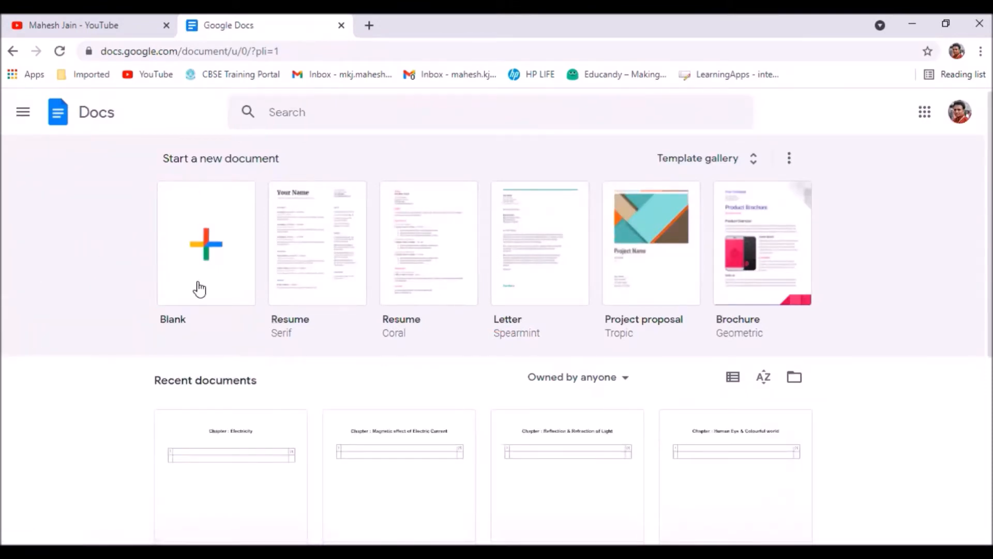
Create a blank document with the outline collapsed and write "Hello everyone" in it.
left_click(188, 229)
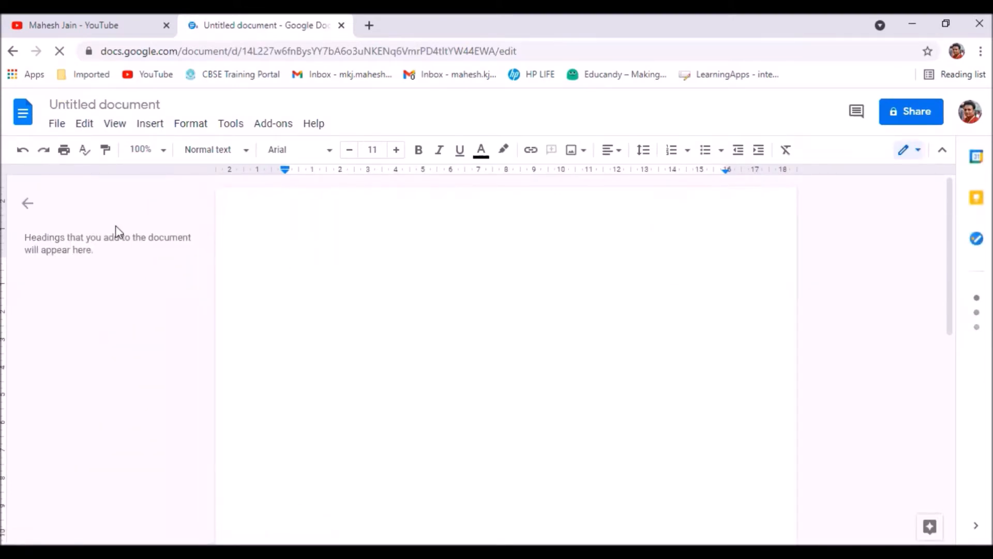
left_click(25, 211)
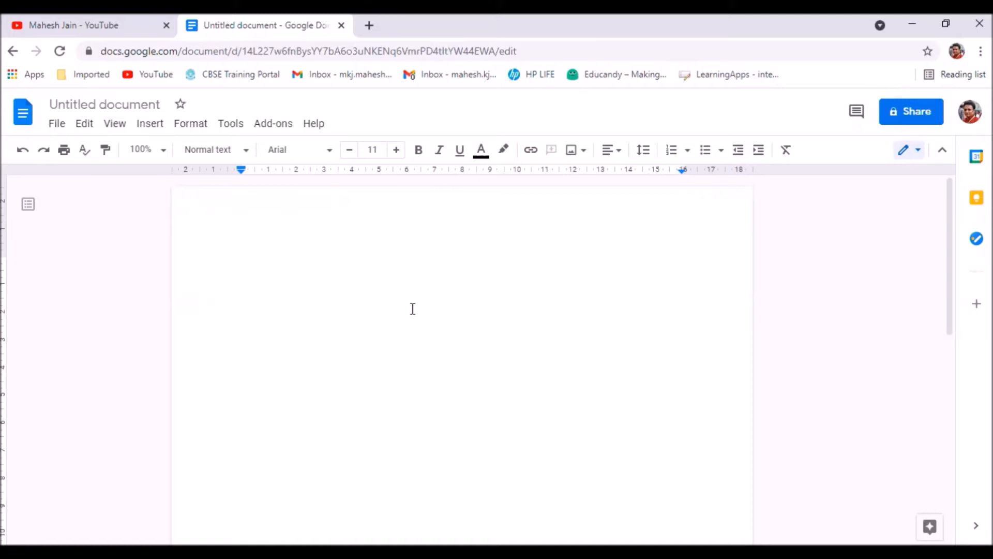
type("hello")
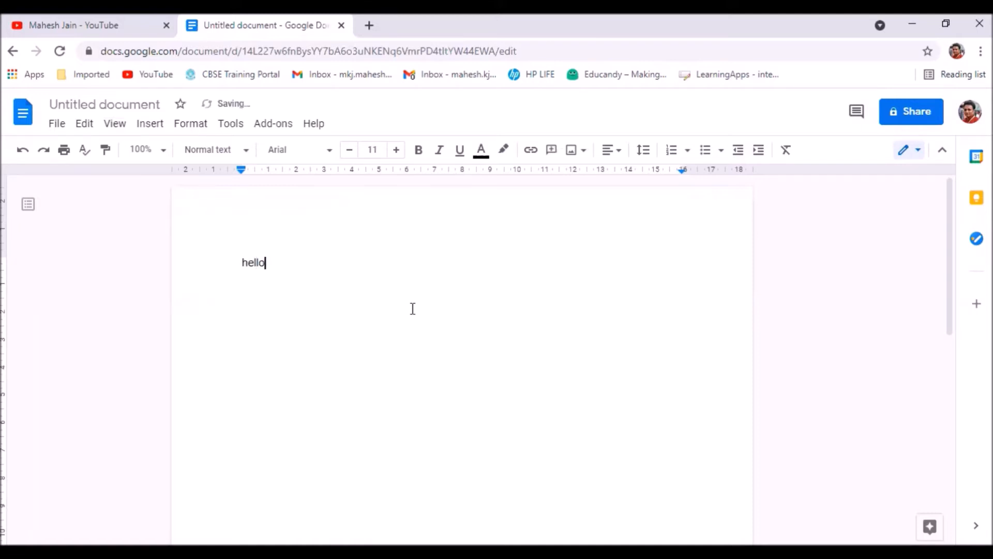
type(" everyone")
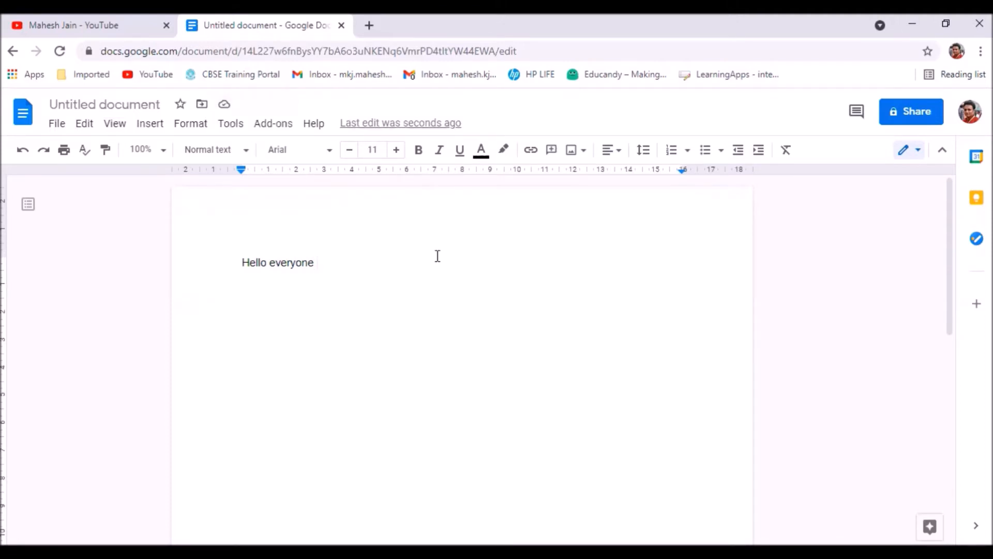
Rename the document as "demo file for google doc" and add a comma after "Hello everyone" in the text.
left_click(104, 105)
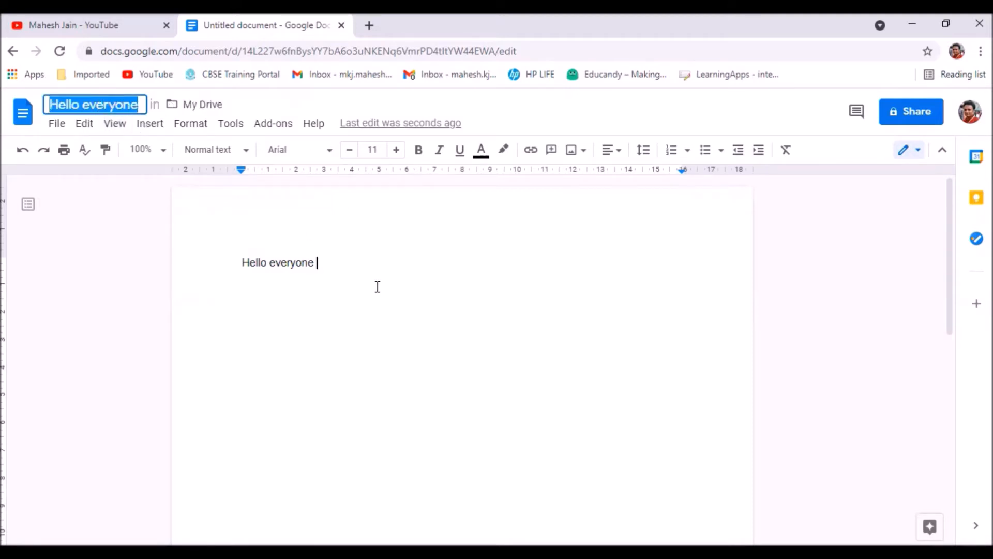
type("dem")
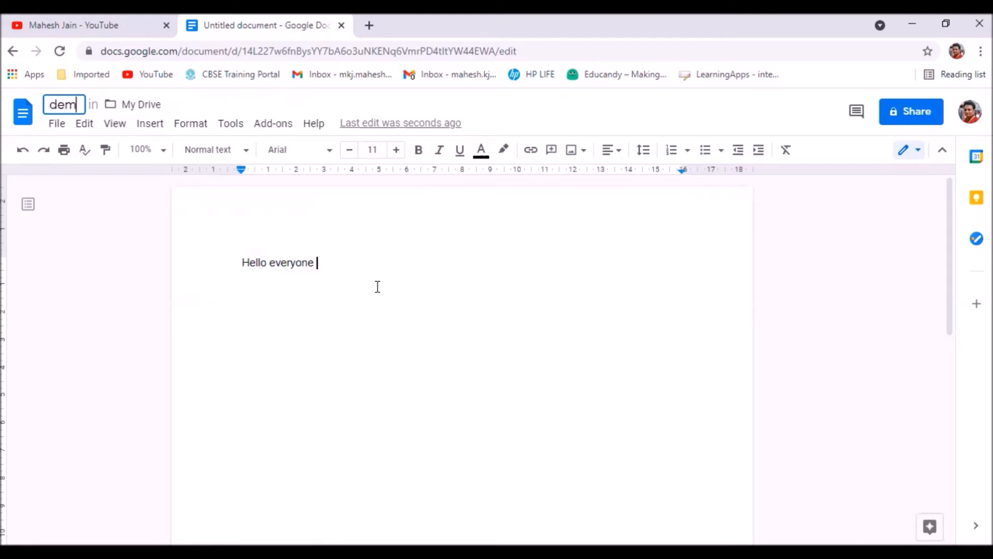
type("o file for ")
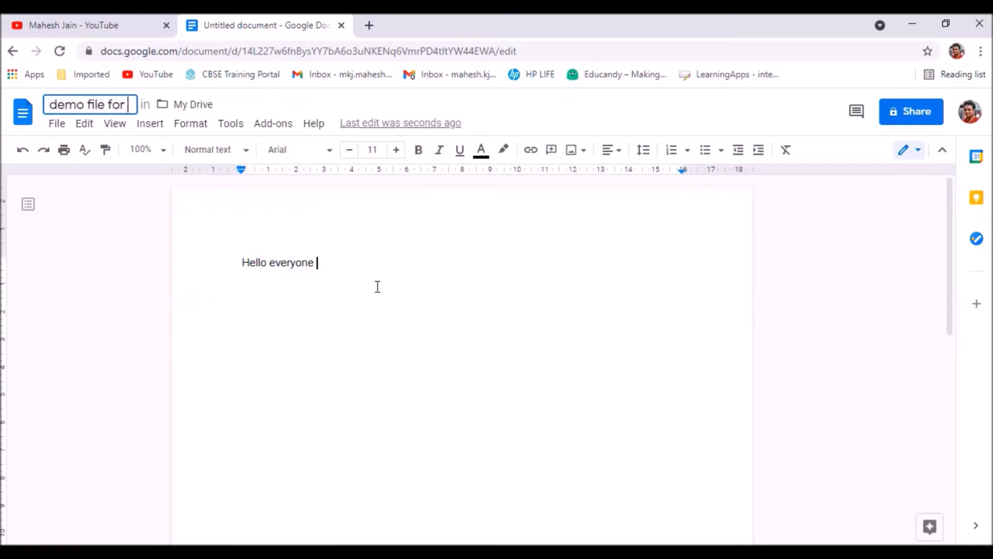
type("google di")
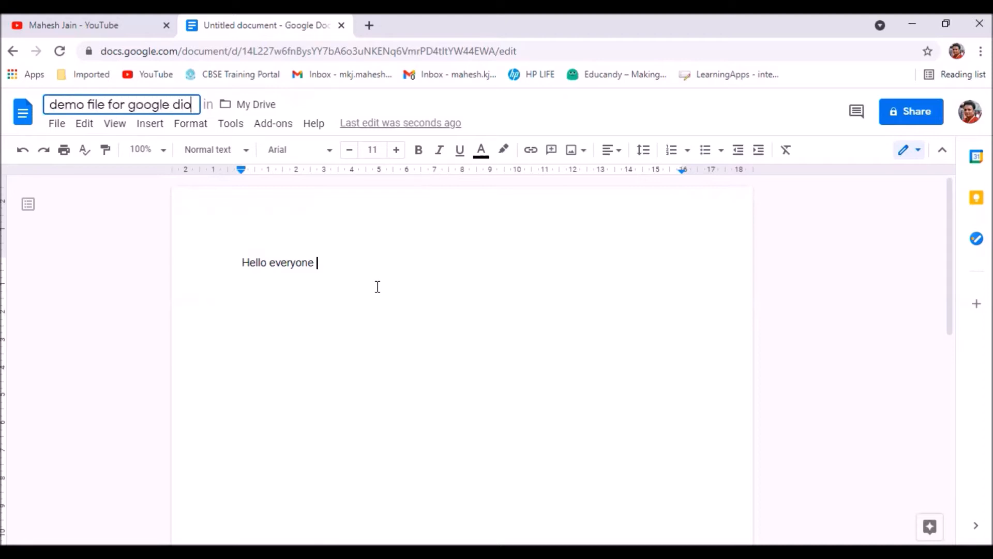
key("BackSpace")
type("oc")
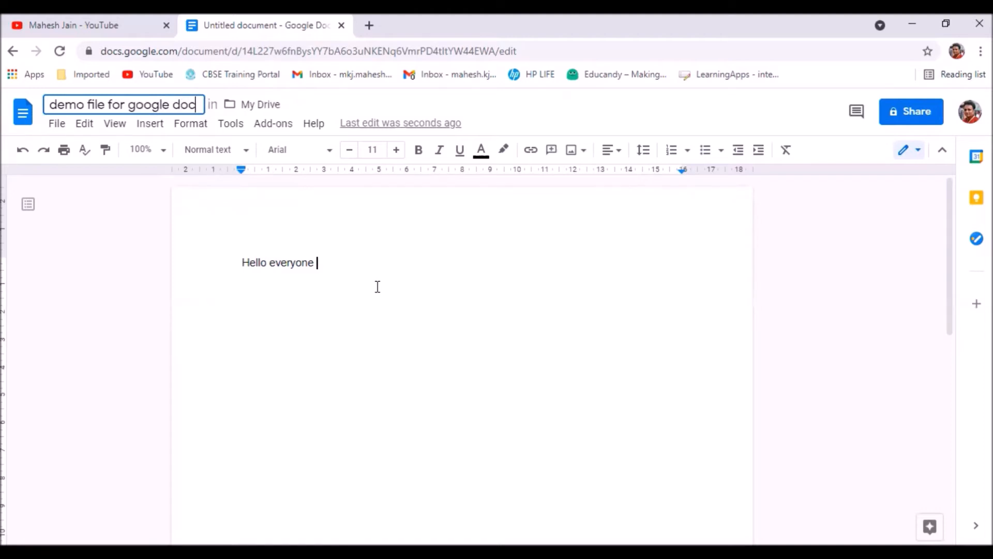
key("Return")
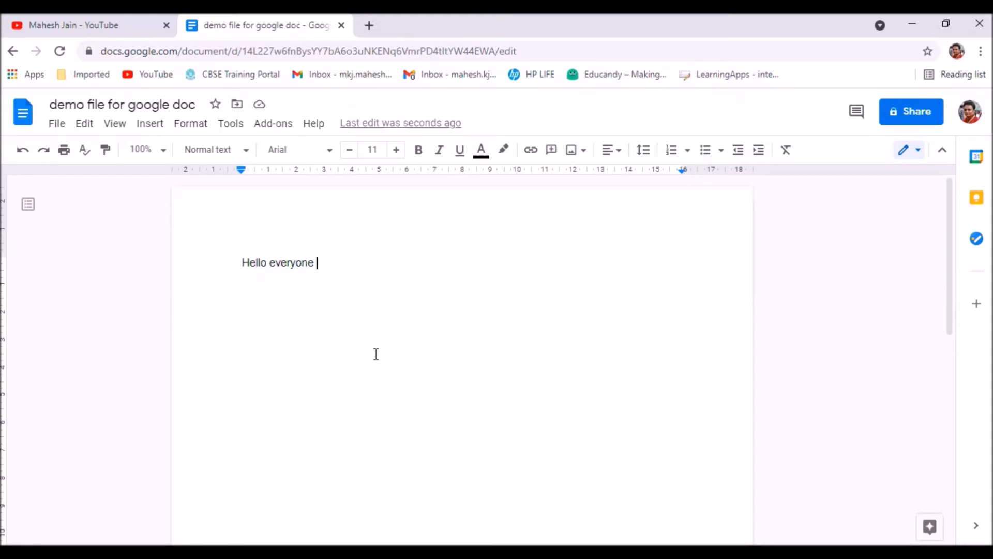
type(",")
Review the available download formats and the commands for editing, viewing and inserting content.
left_click(58, 127)
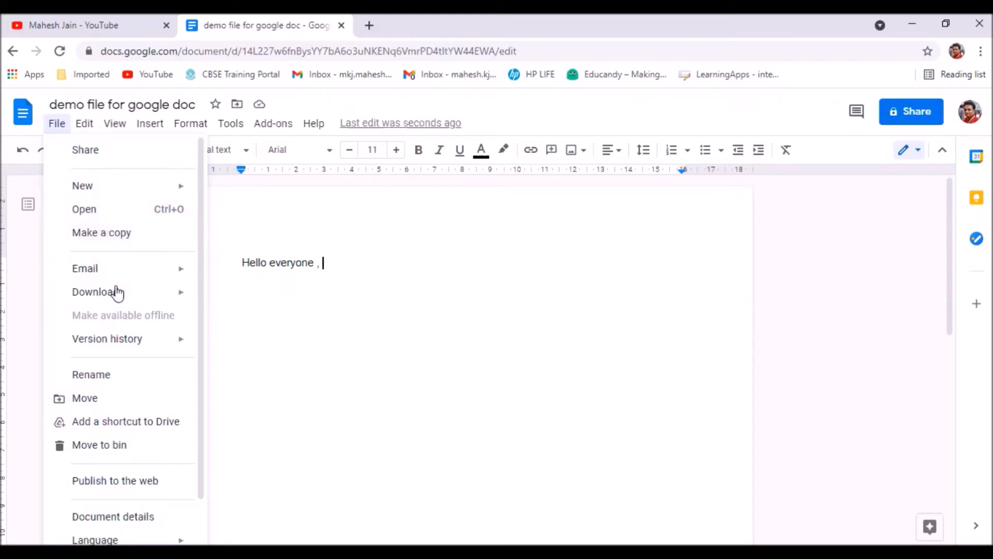
mouse_move(122, 291)
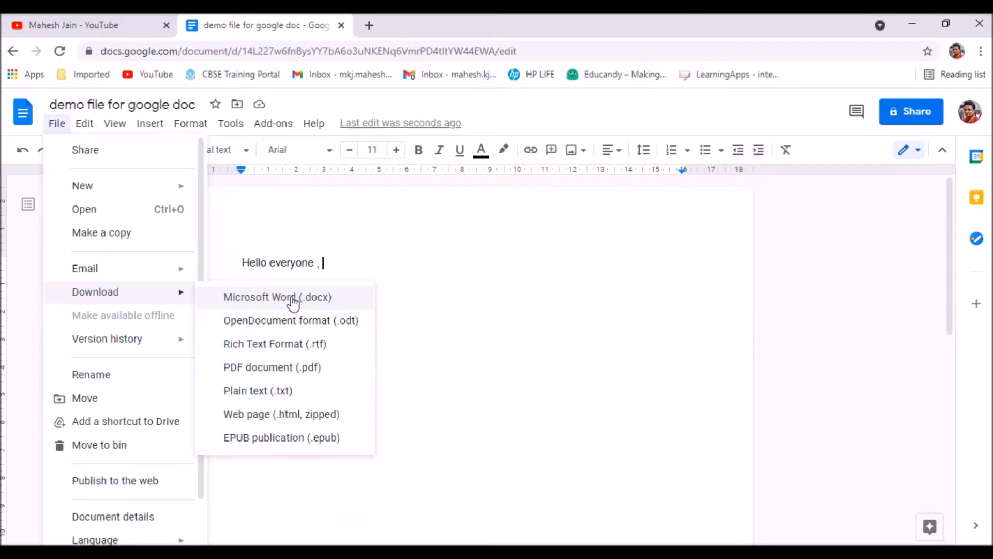
mouse_move(117, 339)
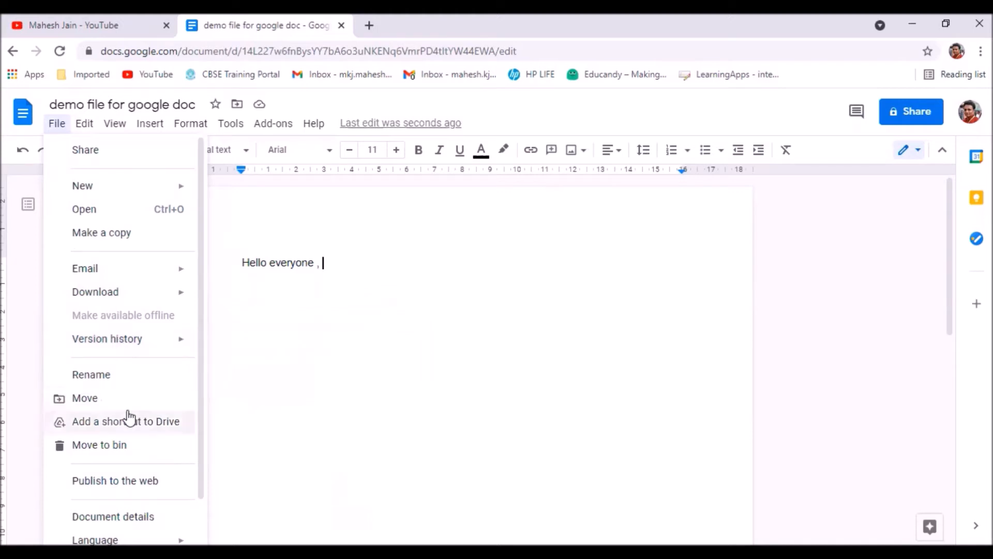
left_click(397, 398)
left_click(84, 129)
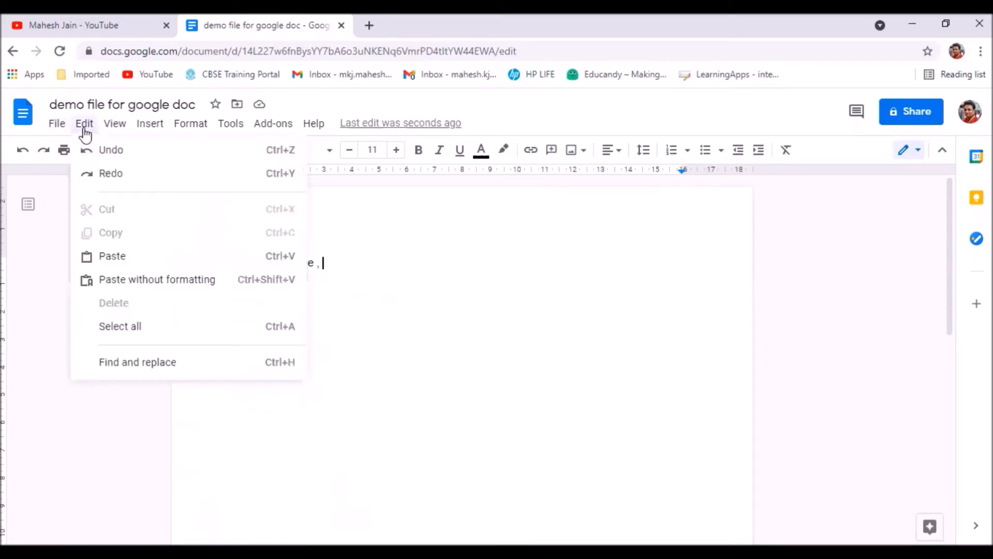
mouse_move(150, 124)
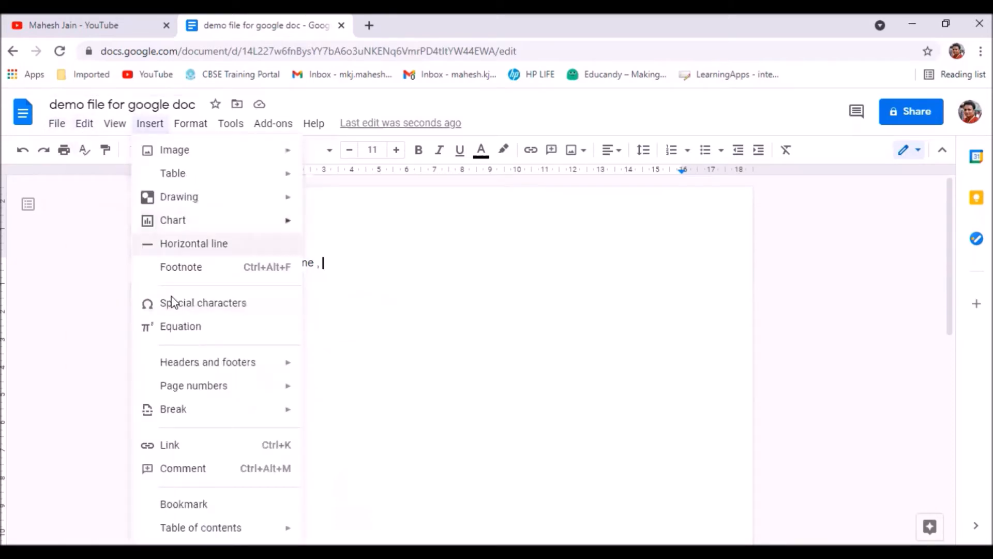
left_click(149, 126)
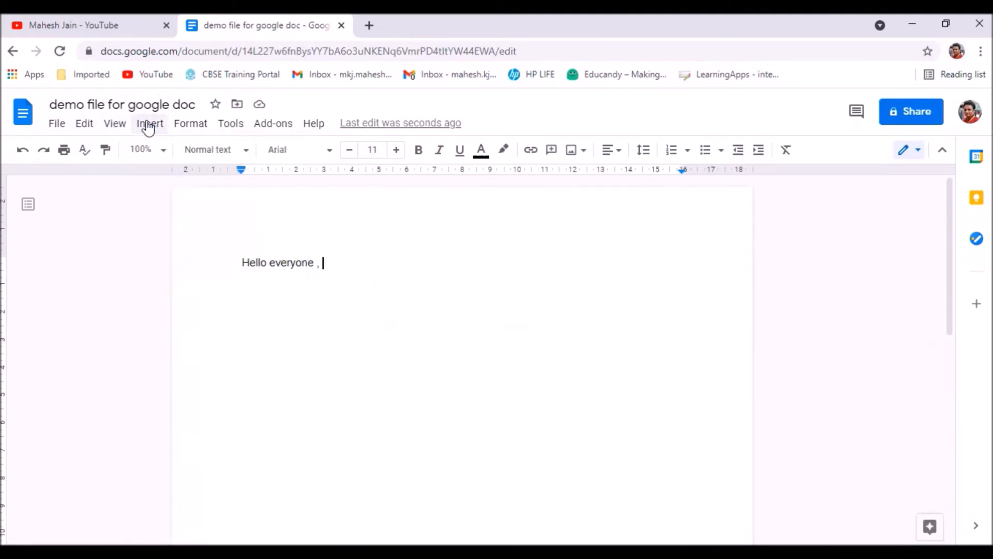
left_click(148, 126)
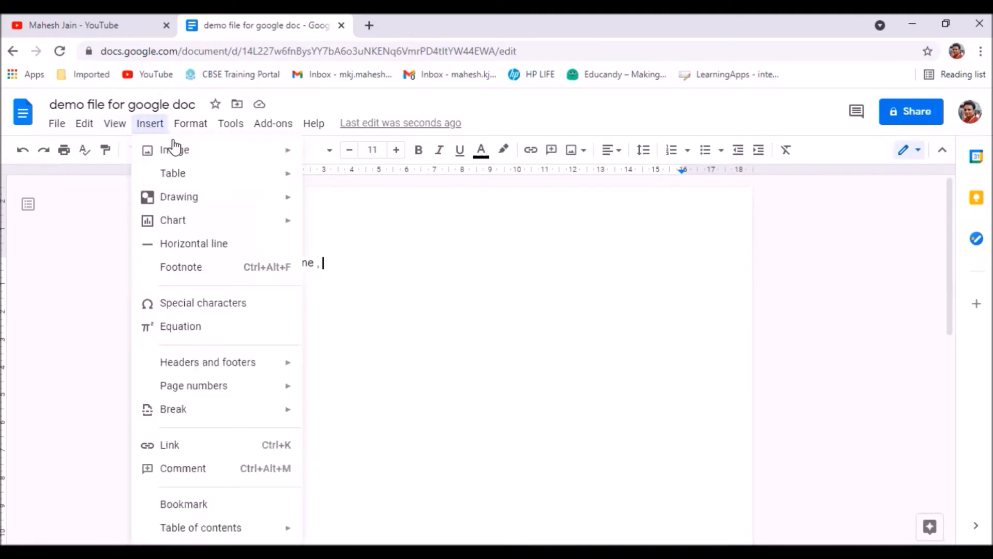
mouse_move(200, 159)
left_click(464, 320)
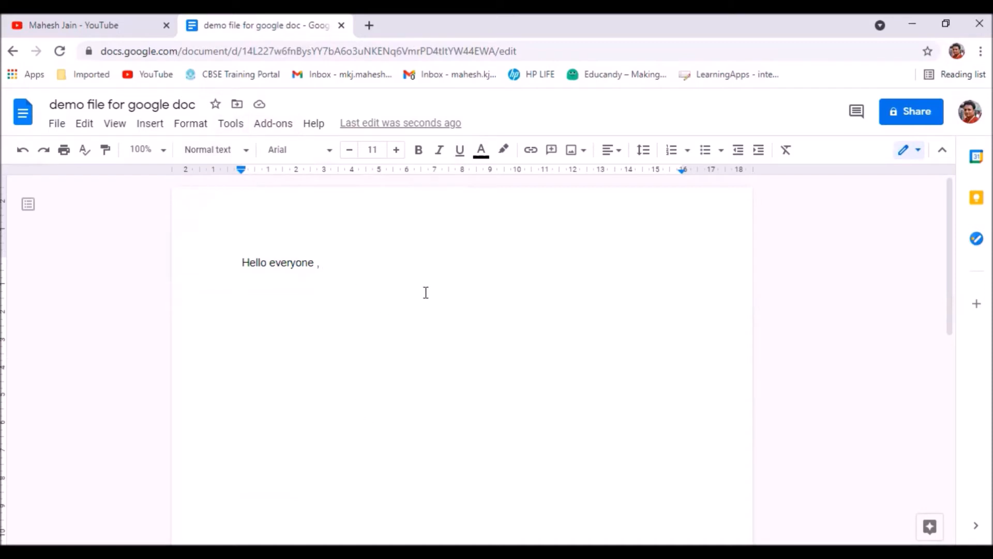
Use voice typing in English (UK) to dictate "Today about Google docs hope you guys Enjoy sometime it goes slow also" after the greeting.
left_click(230, 124)
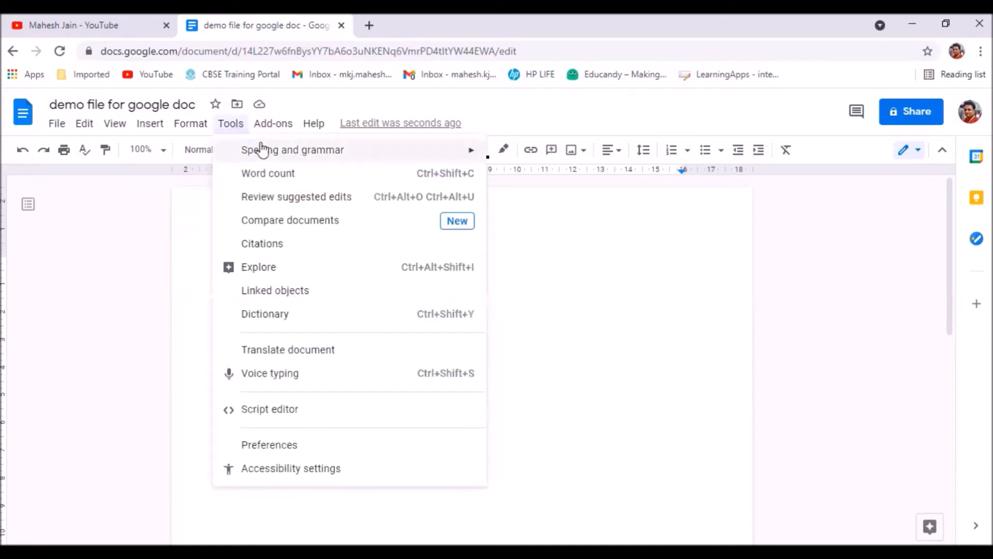
mouse_move(298, 161)
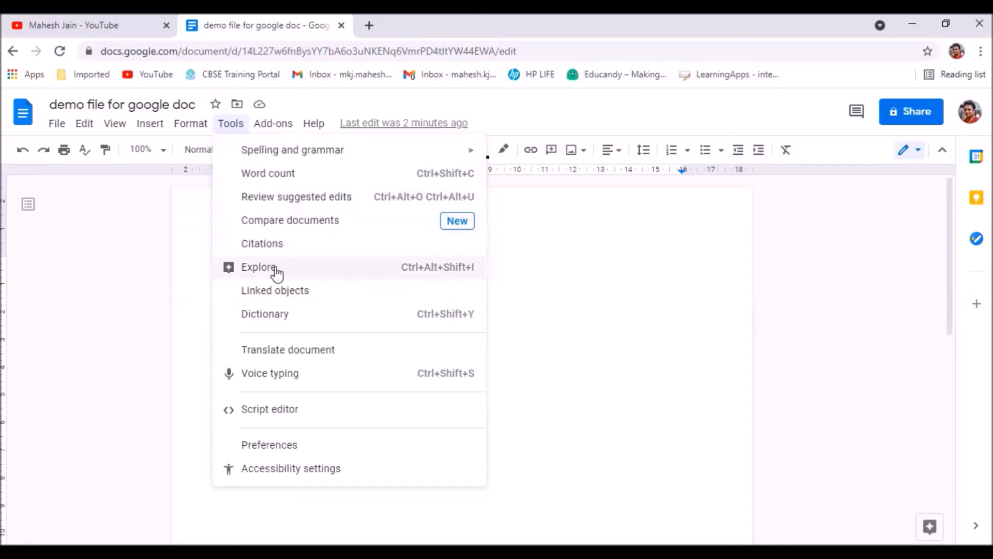
left_click(280, 385)
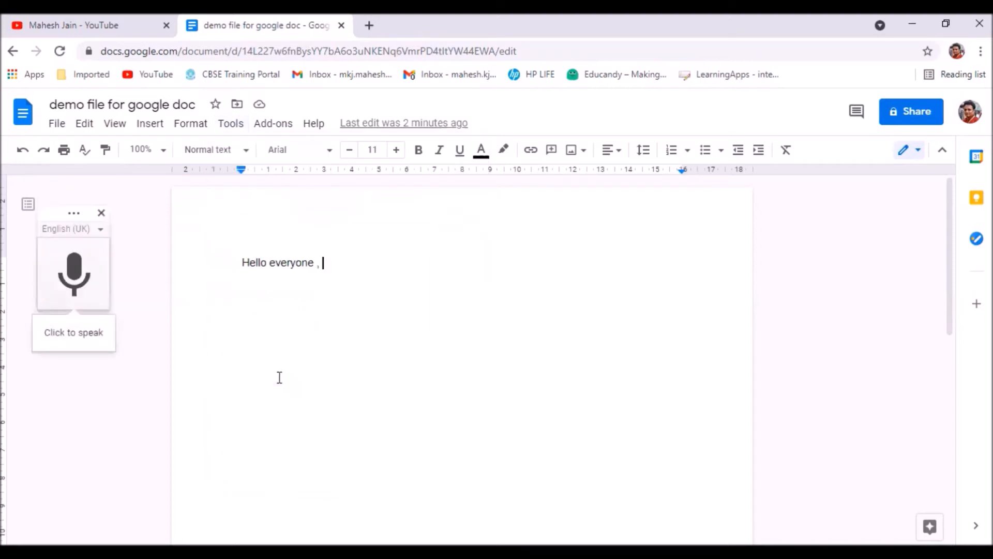
left_click(67, 278)
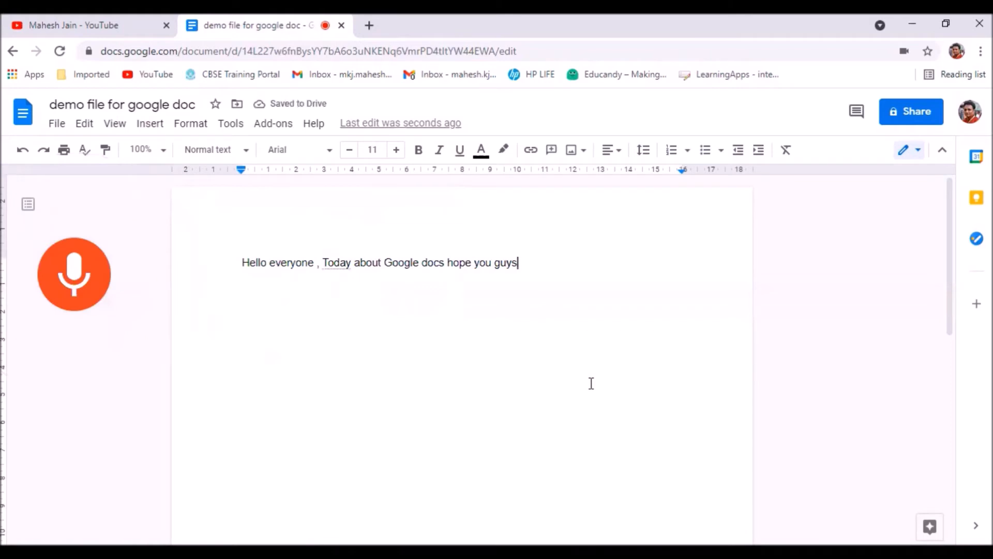
left_click(61, 293)
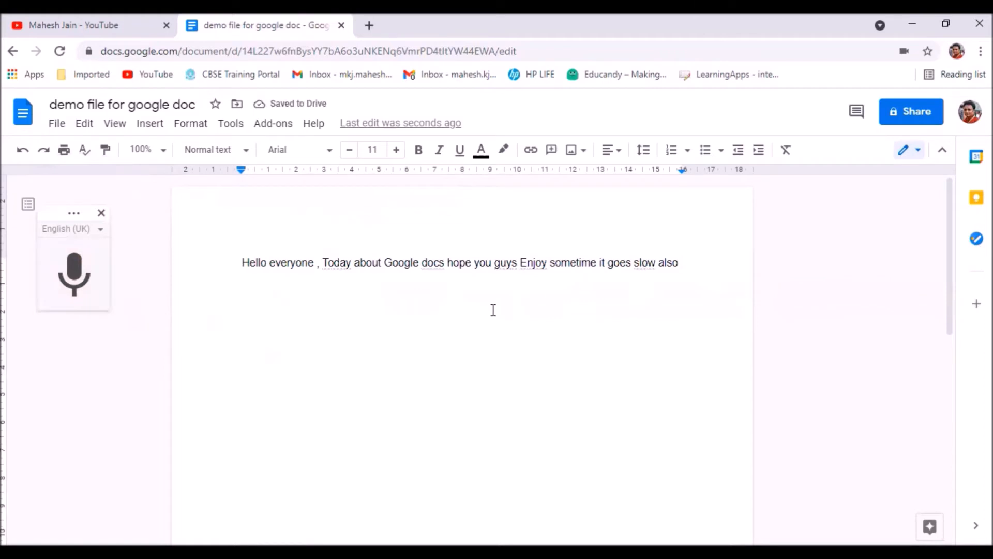
Set the voice typing language to हिन्दी (Hindi).
left_click(99, 229)
scroll(104, 396, "down", 11)
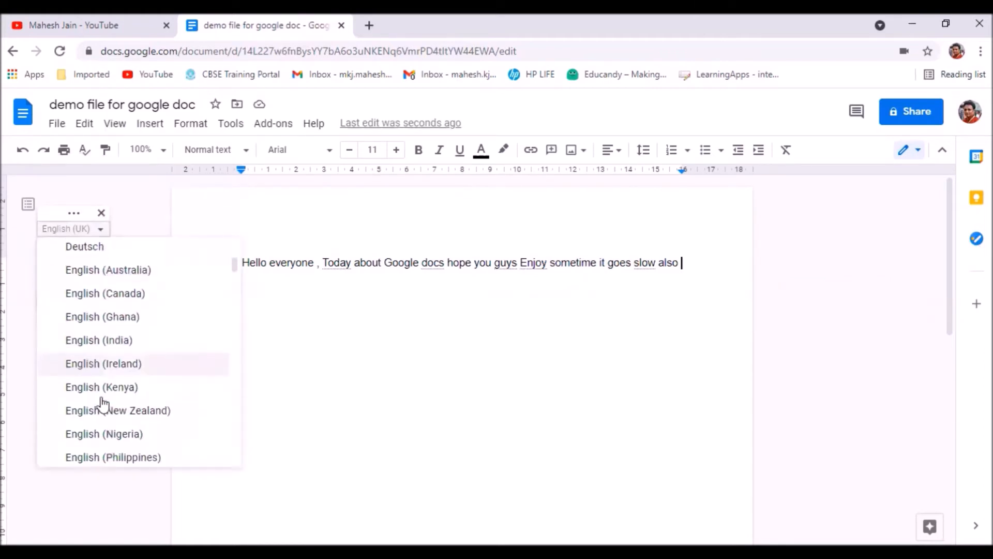
scroll(99, 401, "down", 10)
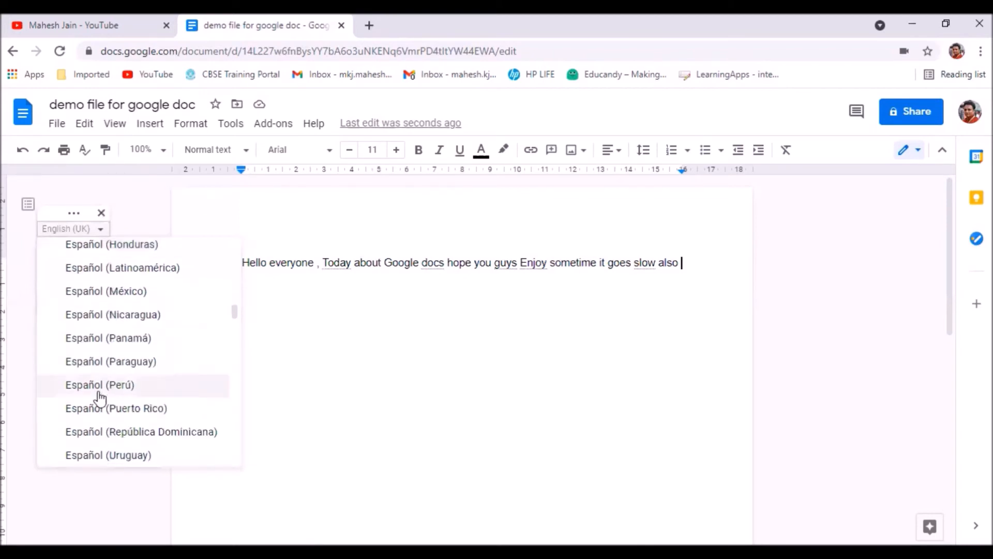
scroll(96, 395, "down", 20)
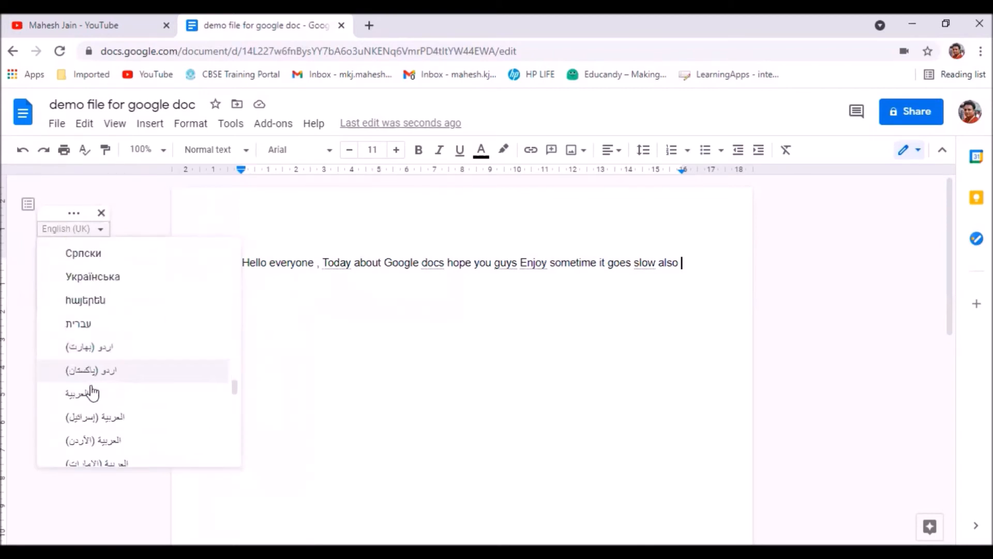
scroll(93, 393, "up", 20)
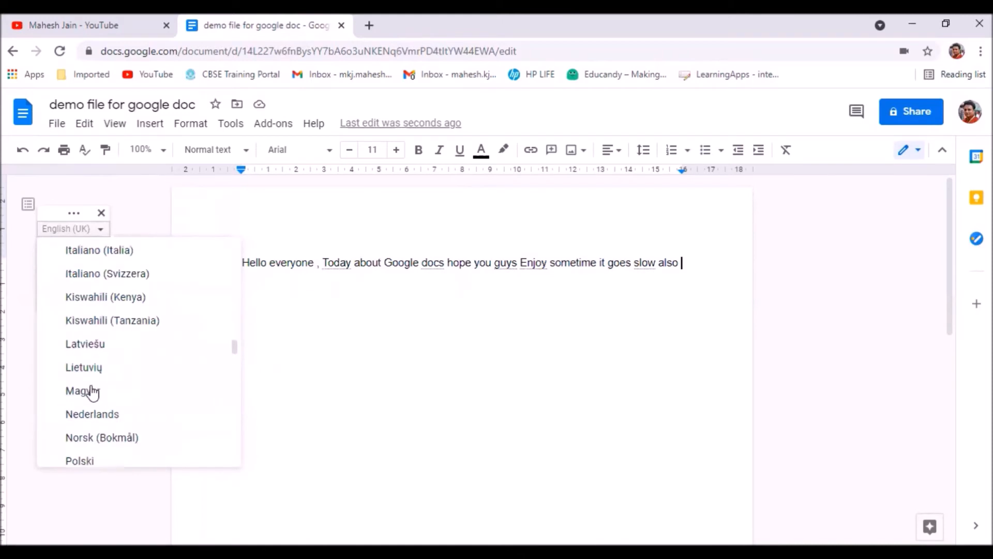
scroll(89, 393, "up", 8)
scroll(90, 392, "down", 15)
scroll(90, 392, "down", 20)
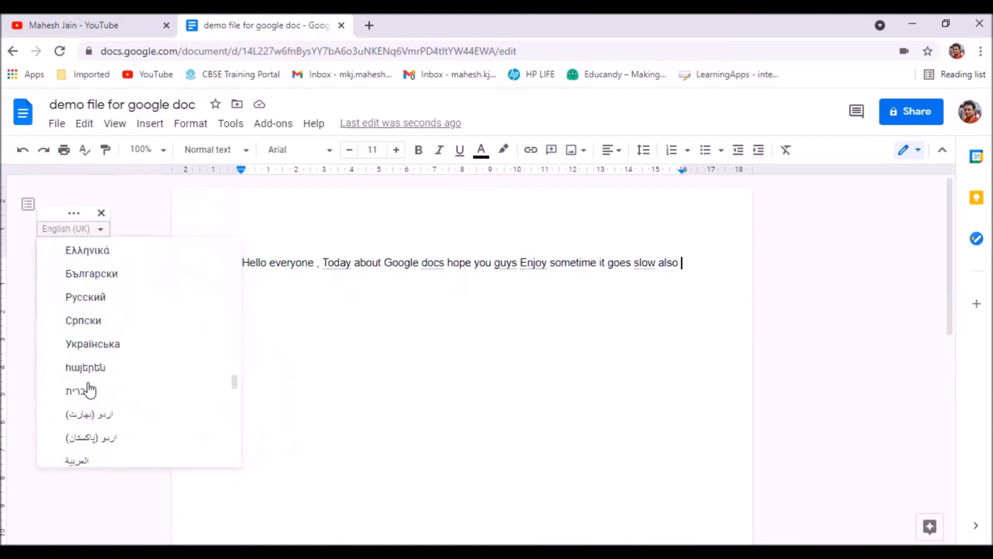
scroll(93, 392, "up", 4)
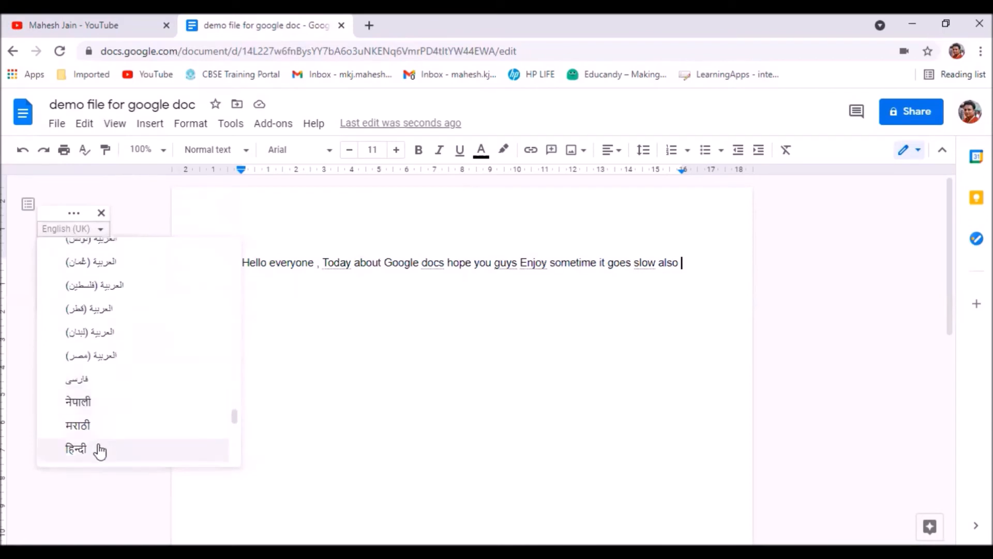
left_click(73, 449)
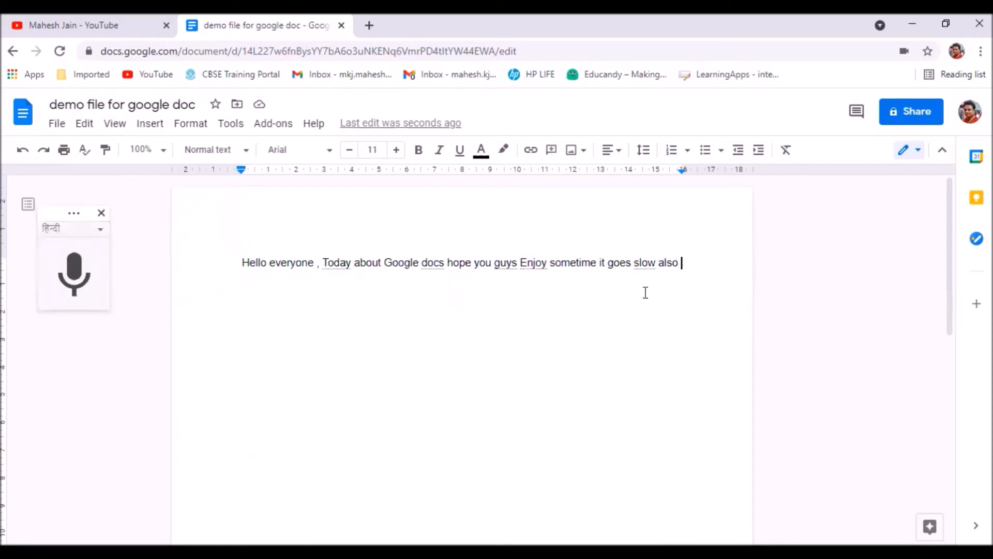
Start a new line and dictate "आज हम कुछ नया सीखेंगे" with voice typing, then stop the recording.
key("Return")
left_click(77, 292)
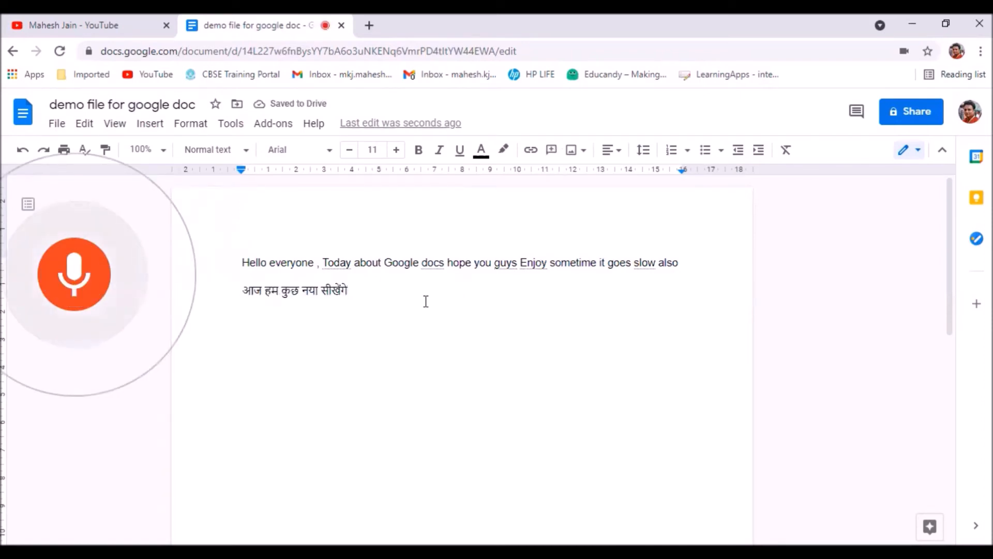
left_click(66, 290)
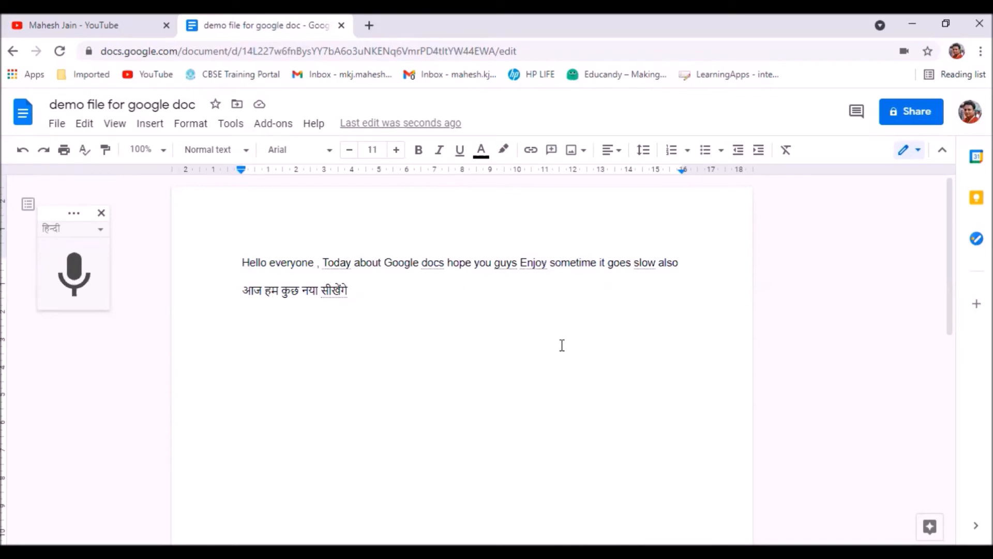
Create a translated copy of the document in Marathi, keeping the suggested title.
left_click(229, 129)
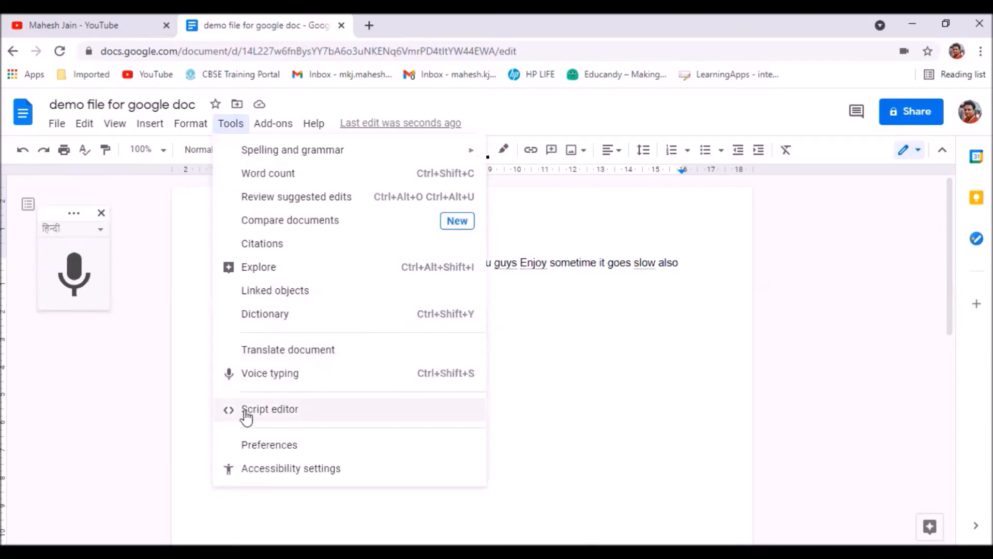
left_click(325, 350)
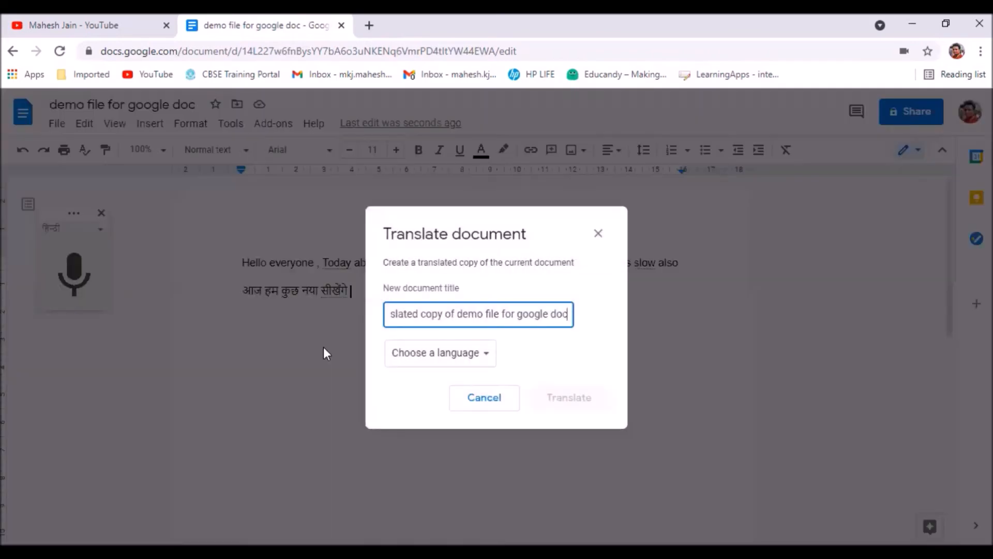
left_click(489, 361)
left_click(443, 359)
scroll(441, 371, "down", 15)
scroll(447, 443, "down", 8)
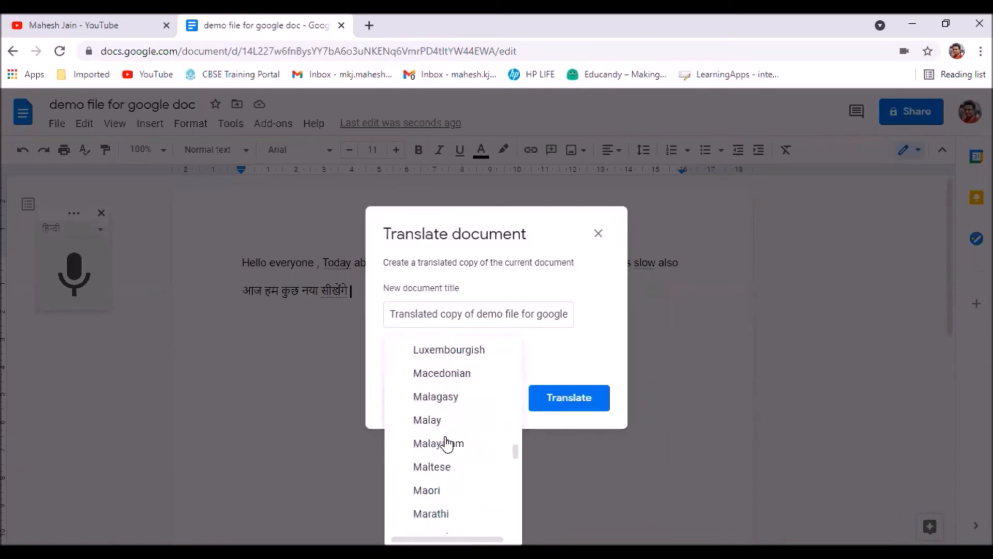
scroll(446, 442, "down", 2)
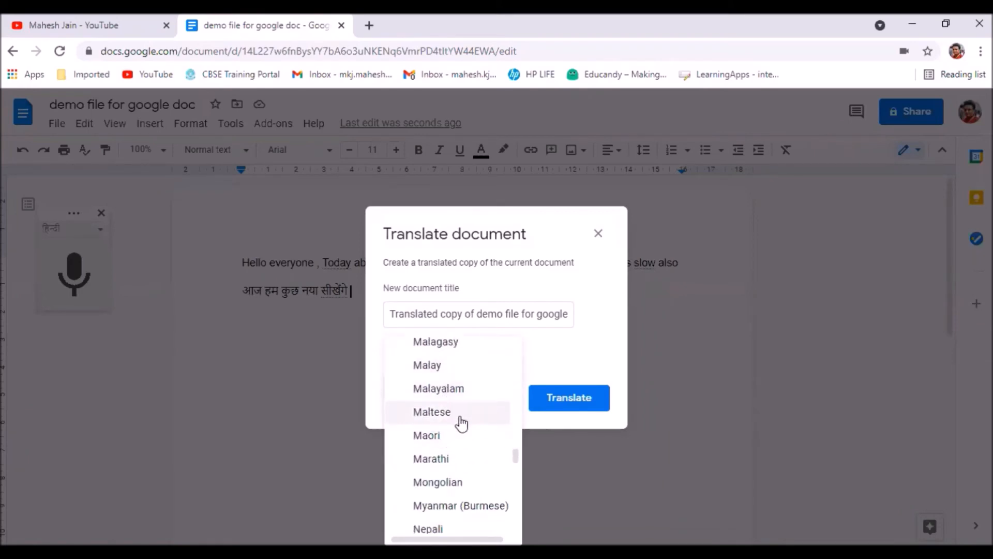
left_click(436, 458)
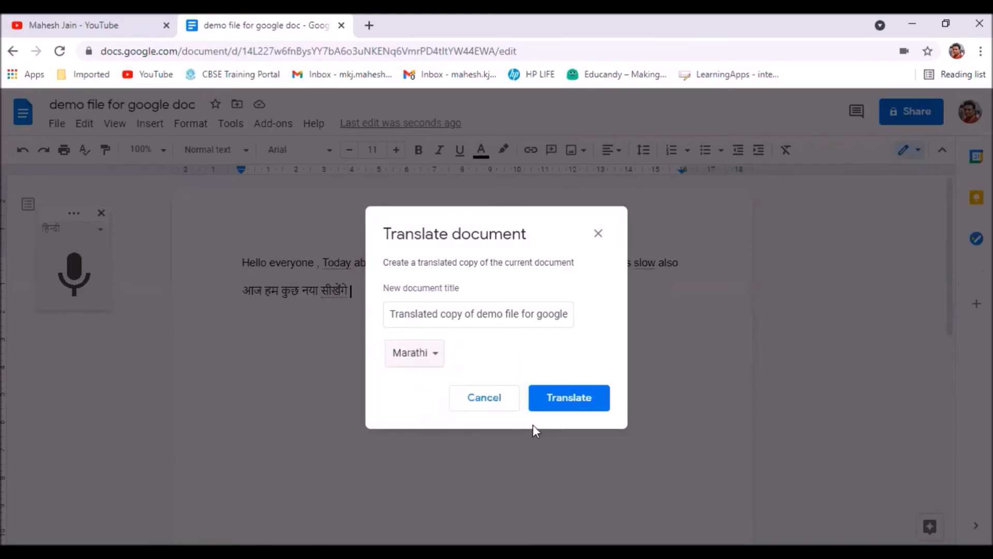
left_click(563, 400)
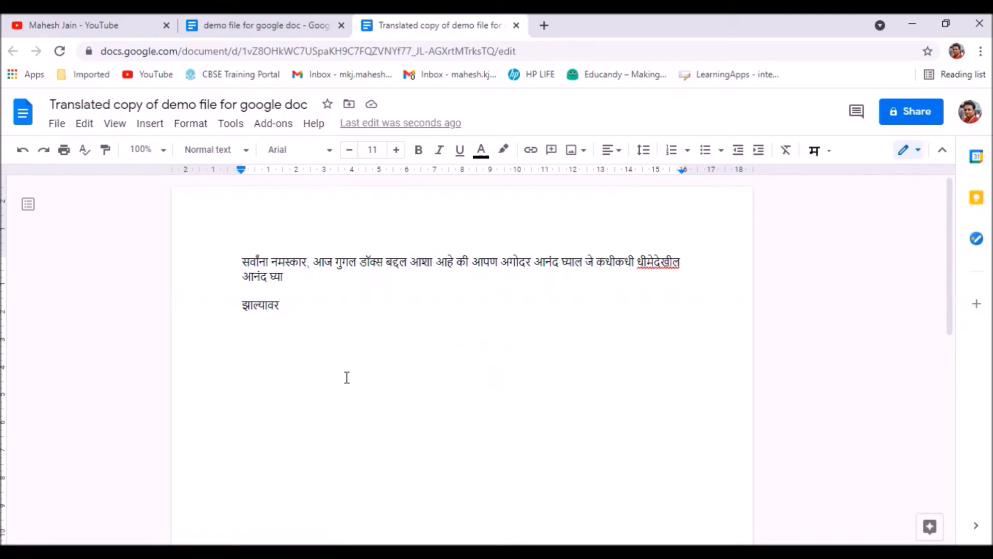
Return to the original document and review the tools commands, zoom levels, paragraph styles, fonts and highlight colour options.
left_click(256, 25)
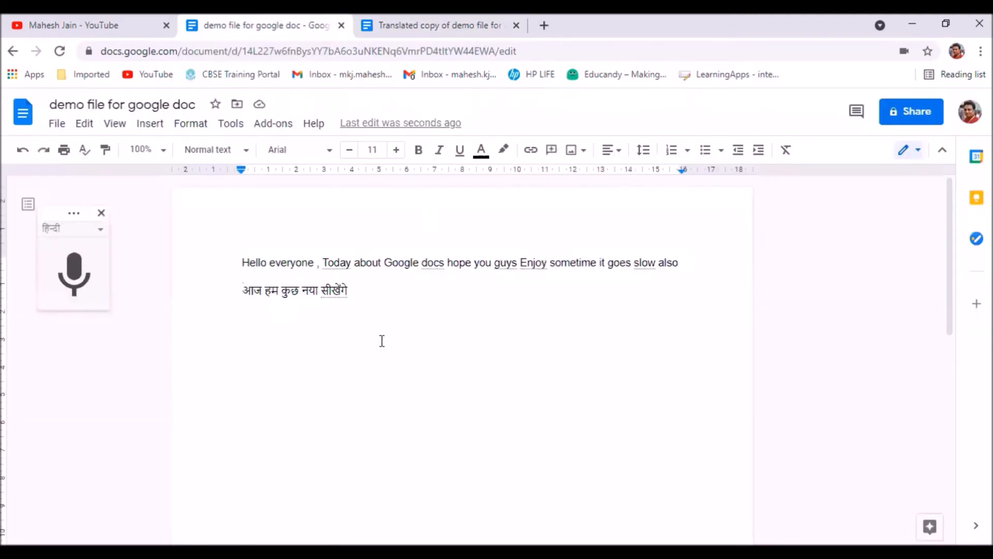
left_click(231, 125)
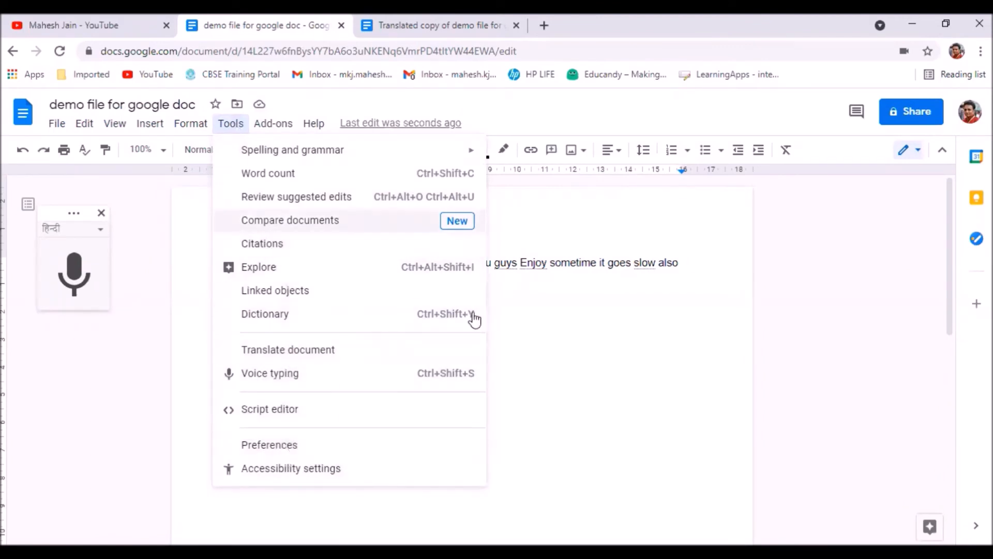
left_click(644, 361)
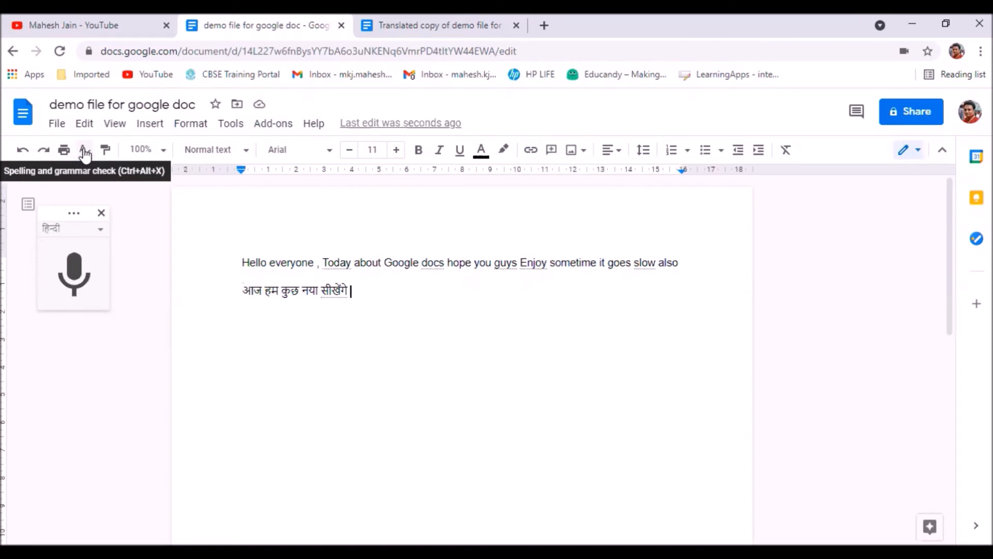
left_click(164, 153)
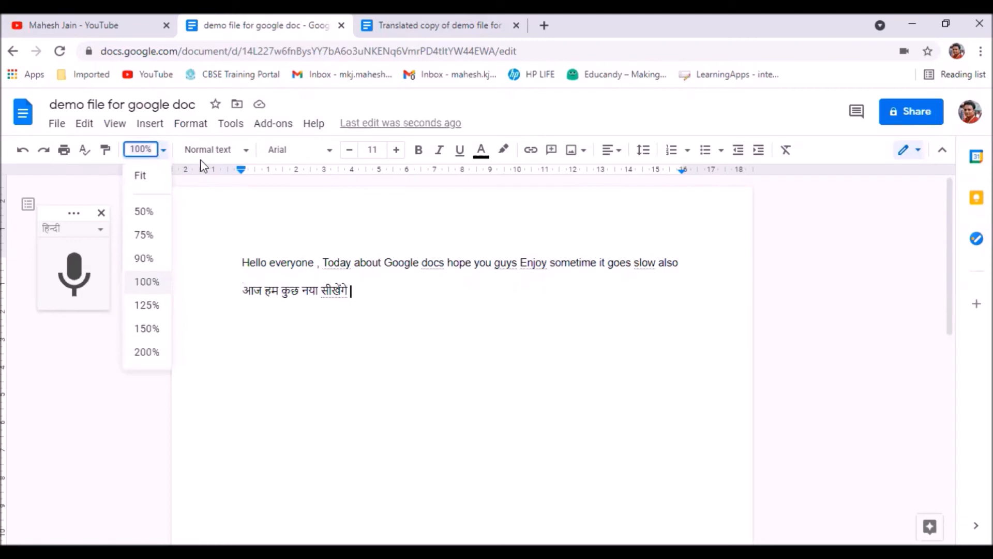
left_click(246, 150)
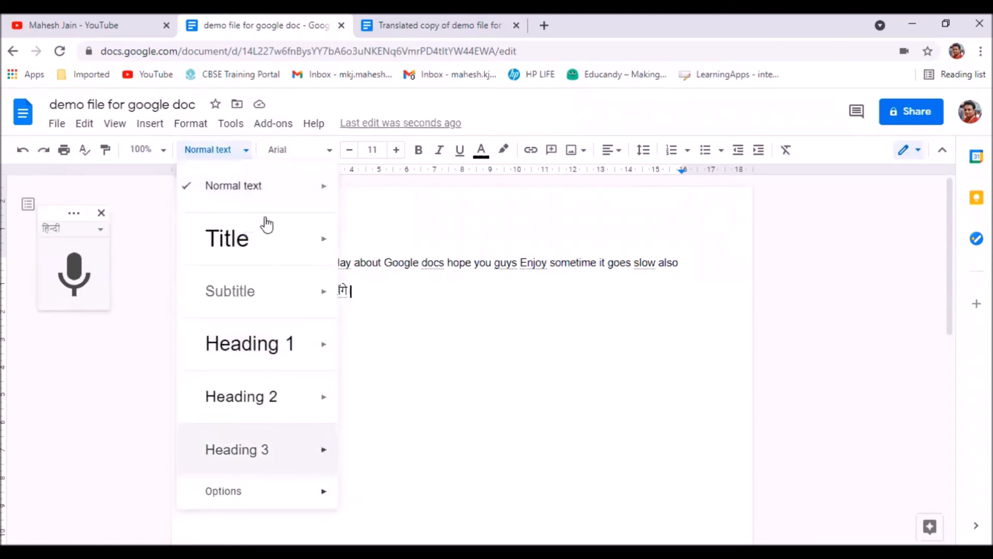
mouse_move(277, 288)
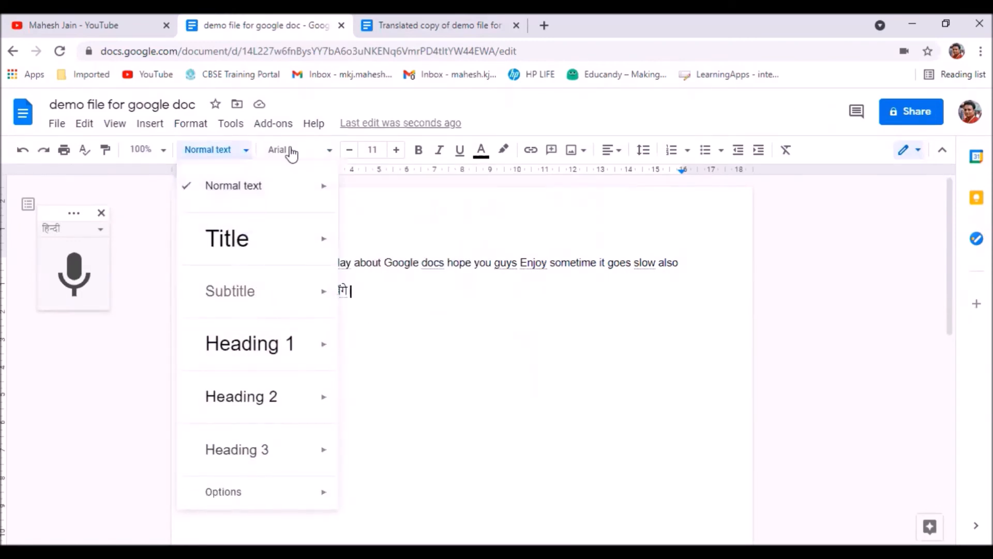
left_click(329, 151)
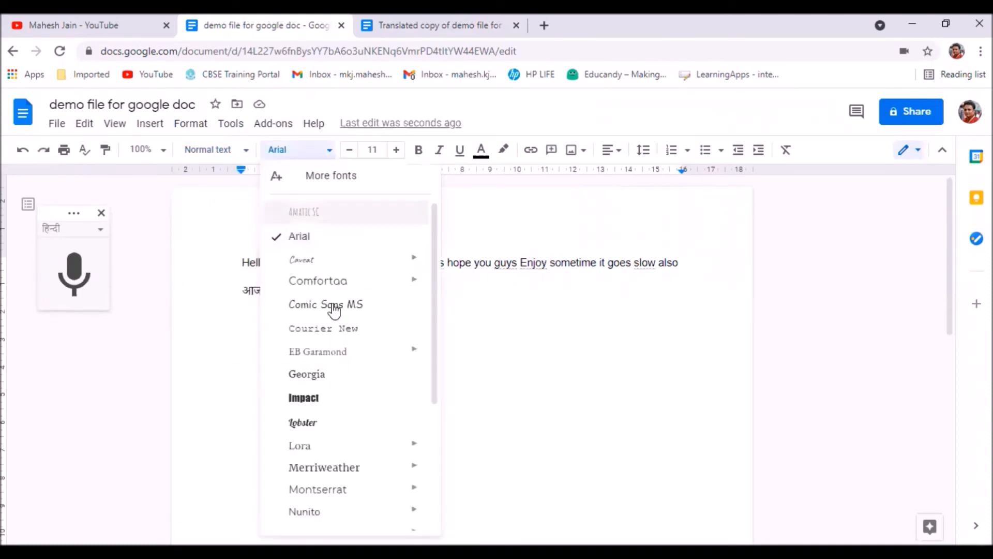
left_click(507, 362)
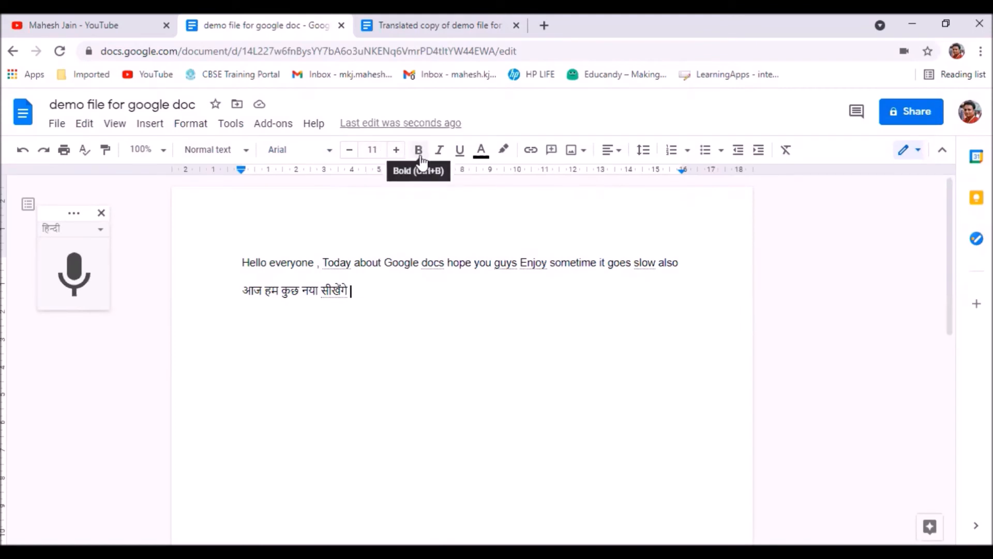
left_click(507, 154)
left_click(398, 356)
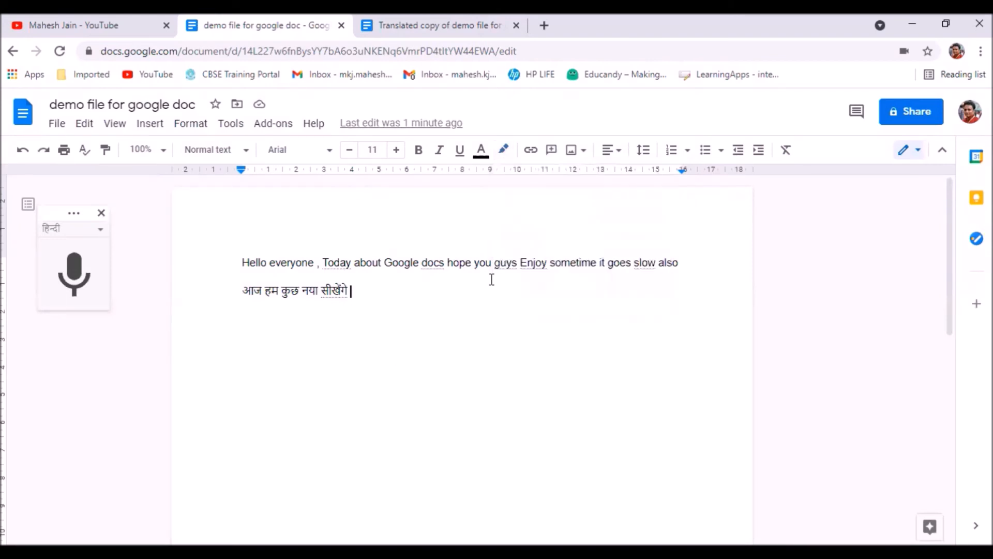
Insert a link after the Hindi sentence with the text "learn more from here", using the address copied from the open YouTube channel's videos page.
left_click(531, 151)
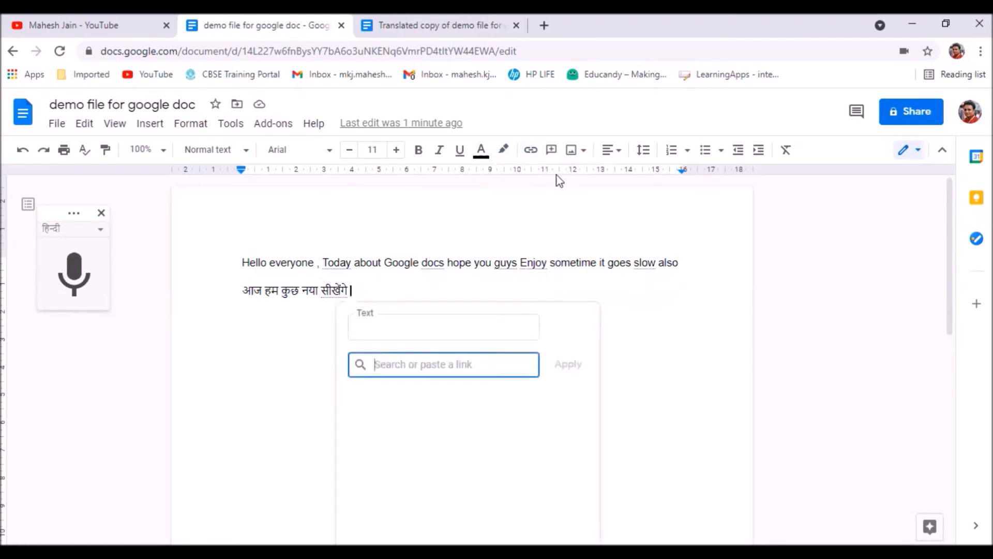
left_click(24, 18)
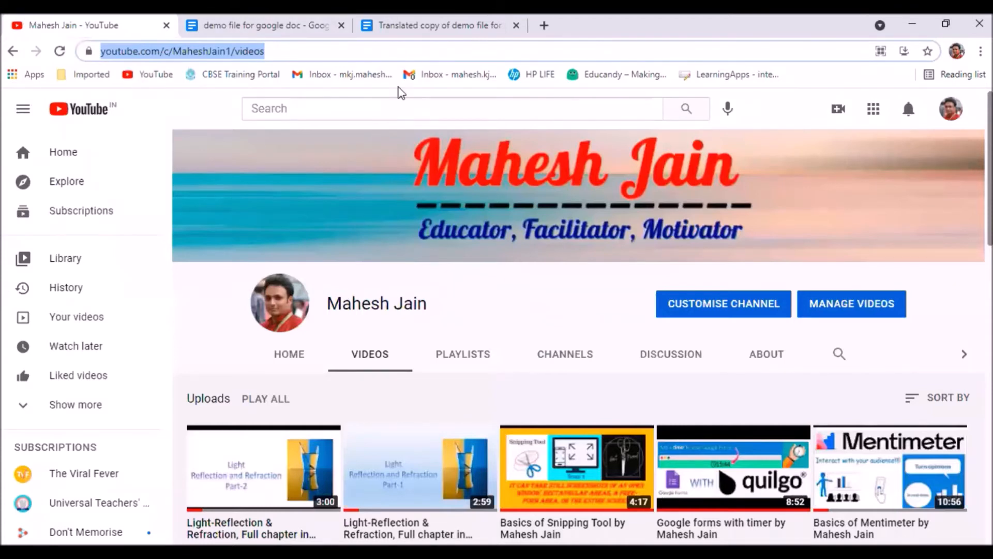
key("ctrl+c")
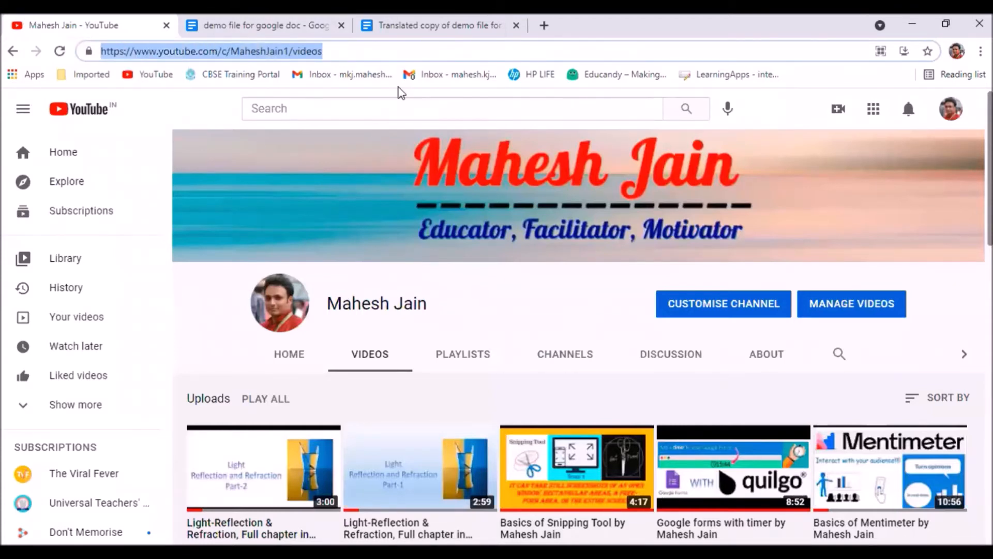
key("ctrl+Tab")
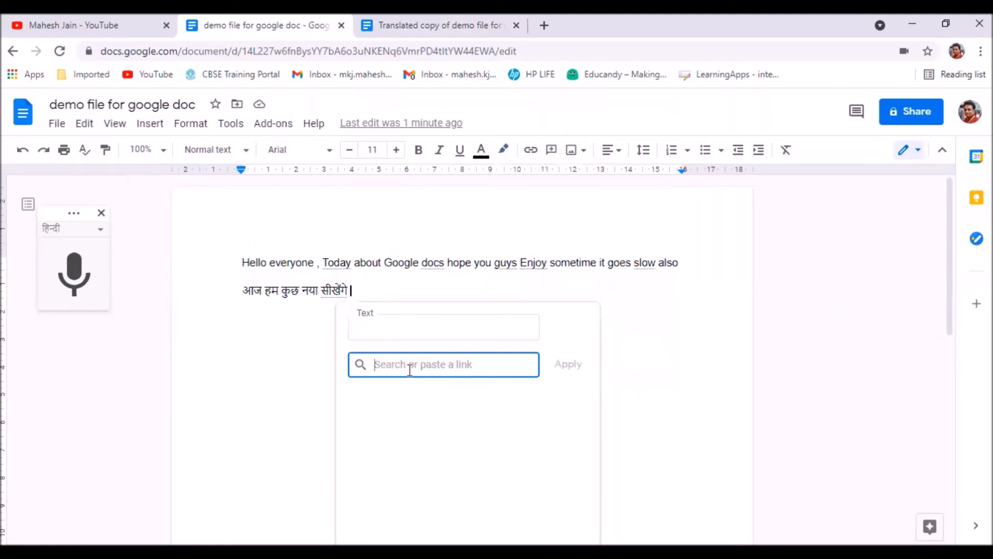
key("ctrl+v")
left_click(410, 322)
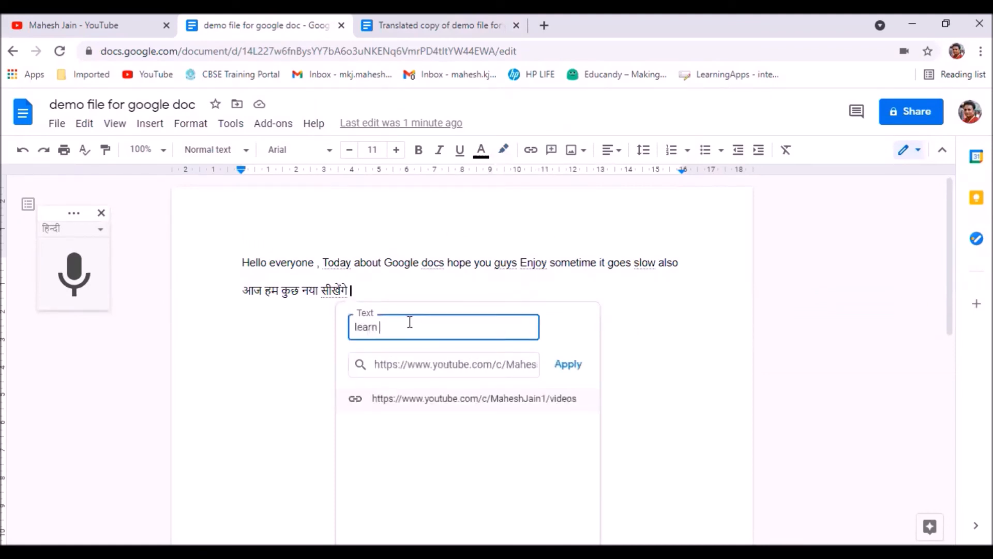
type("learn more from here")
key("Return")
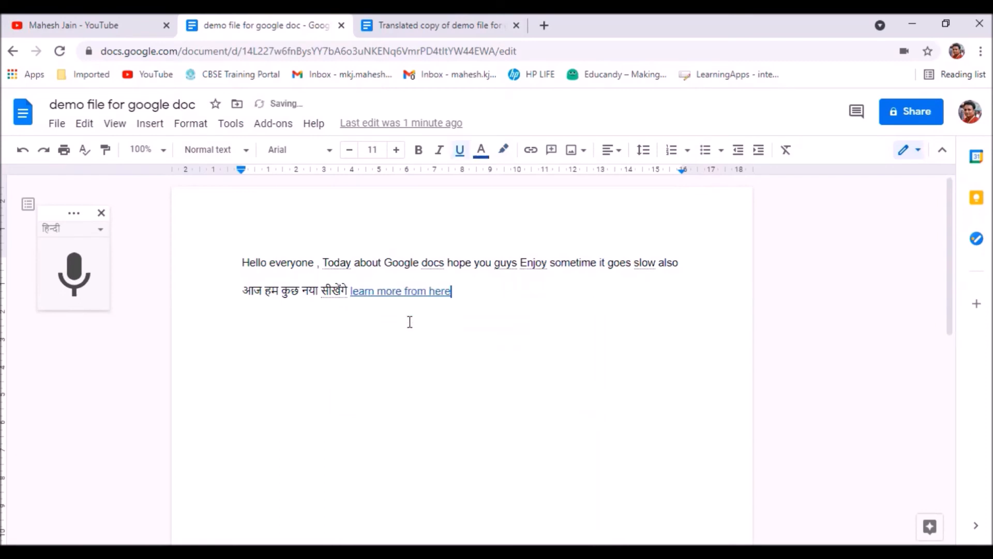
Check the preview card of the "learn more from here" link and look over the tools commands again.
left_click(385, 353)
left_click(237, 393)
left_click(353, 289)
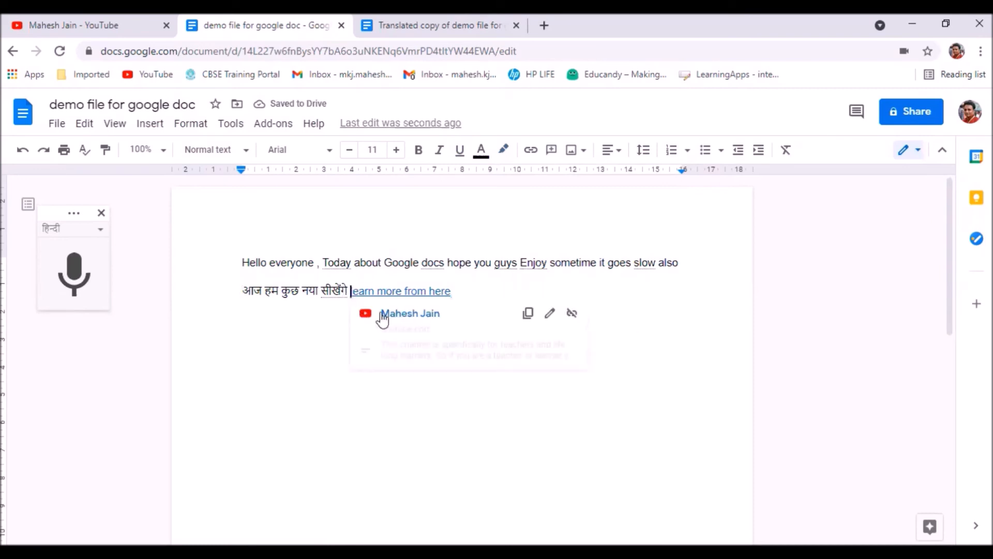
left_click(319, 350)
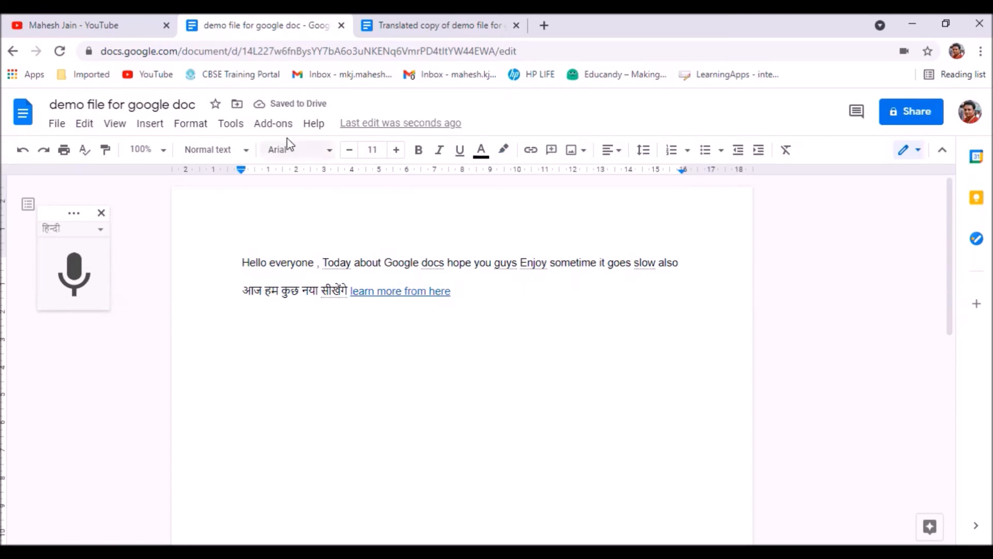
left_click(230, 126)
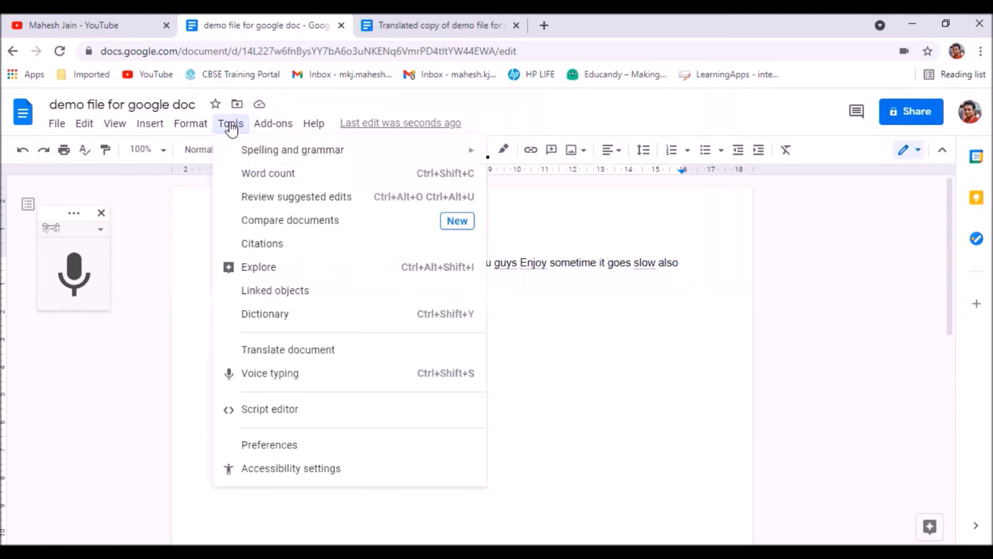
left_click(639, 396)
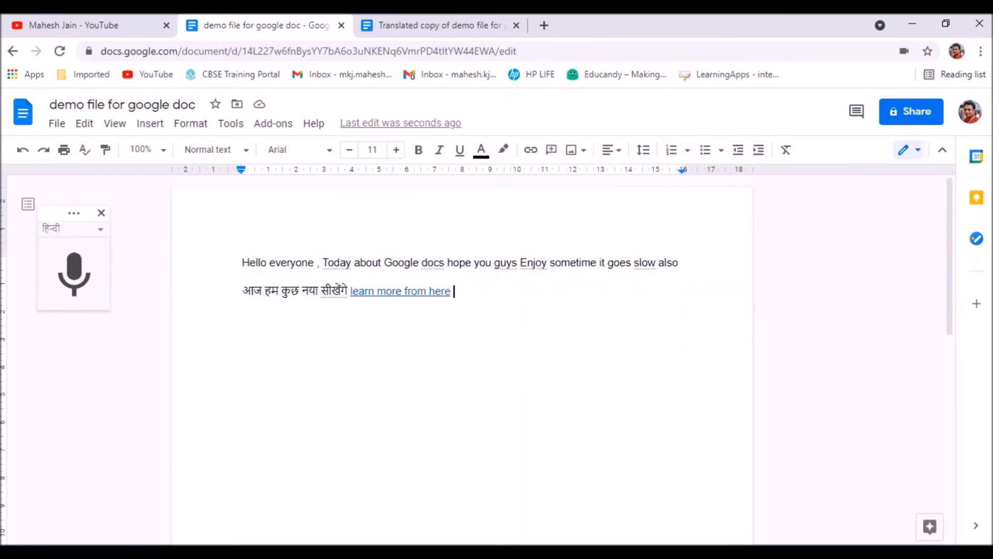
Copy the document's sharing link and open it in a new browser tab.
left_click(913, 114)
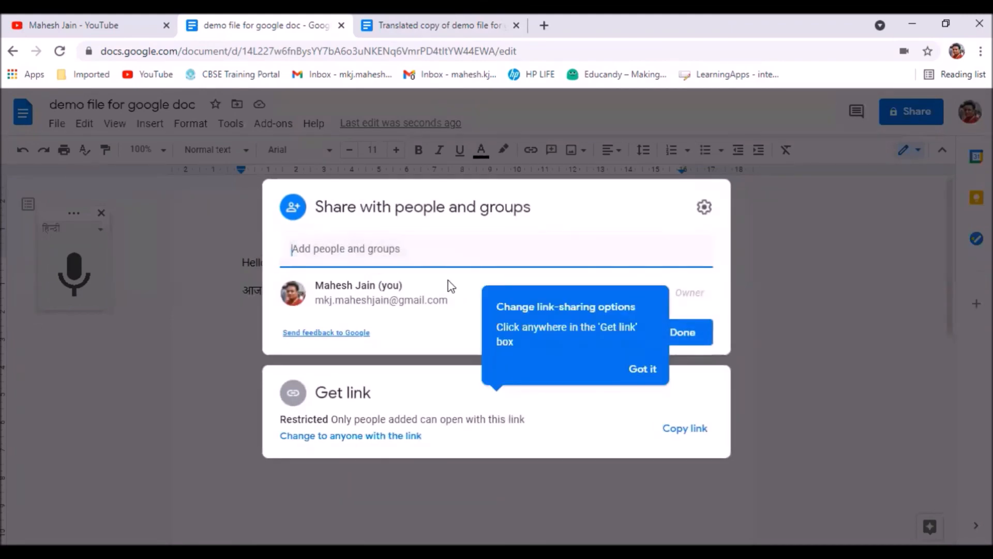
left_click(687, 437)
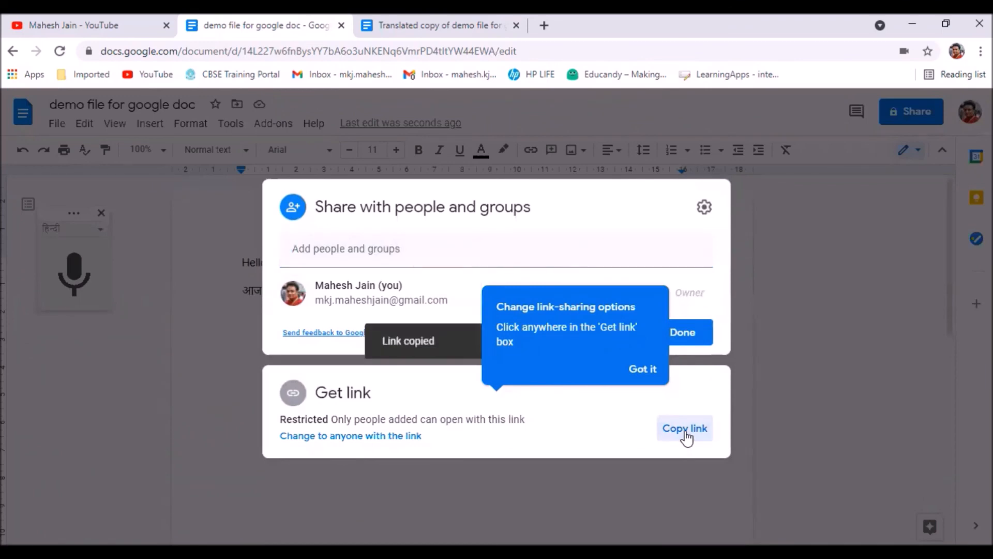
left_click(544, 25)
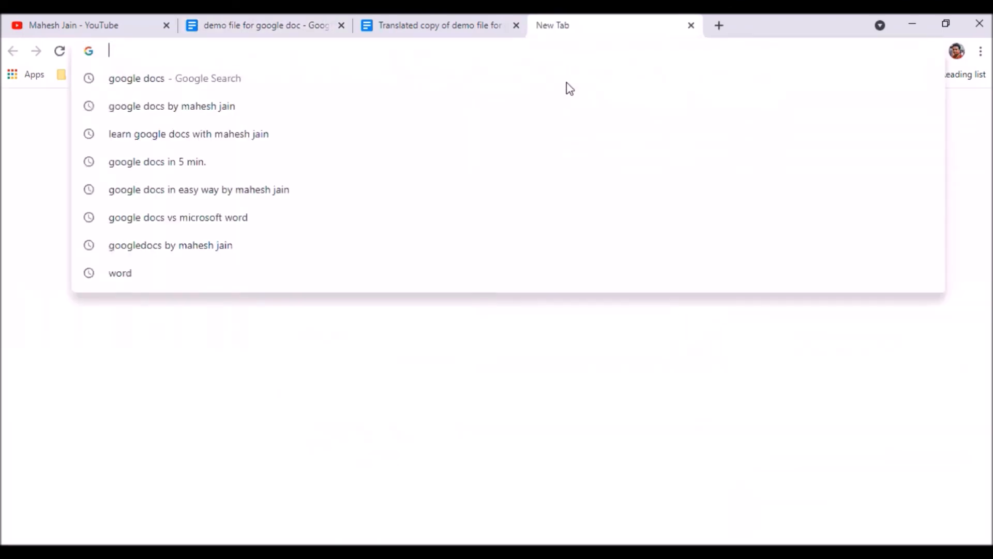
key("ctrl+v")
left_click(570, 88)
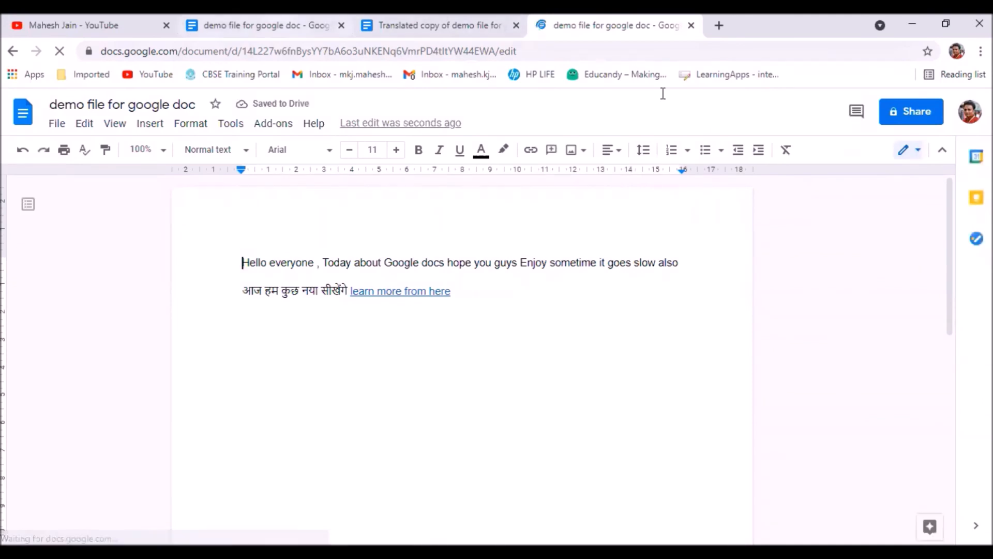
Close the original, translated and shared-link document tabs, leaving a new blank browser tab beside the YouTube channel.
left_click(279, 25)
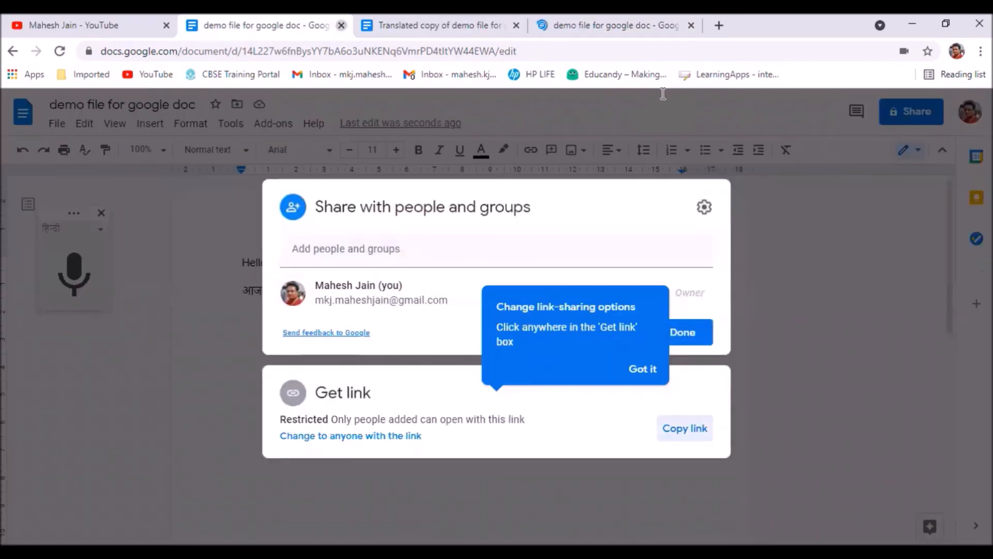
left_click(341, 26)
left_click(516, 25)
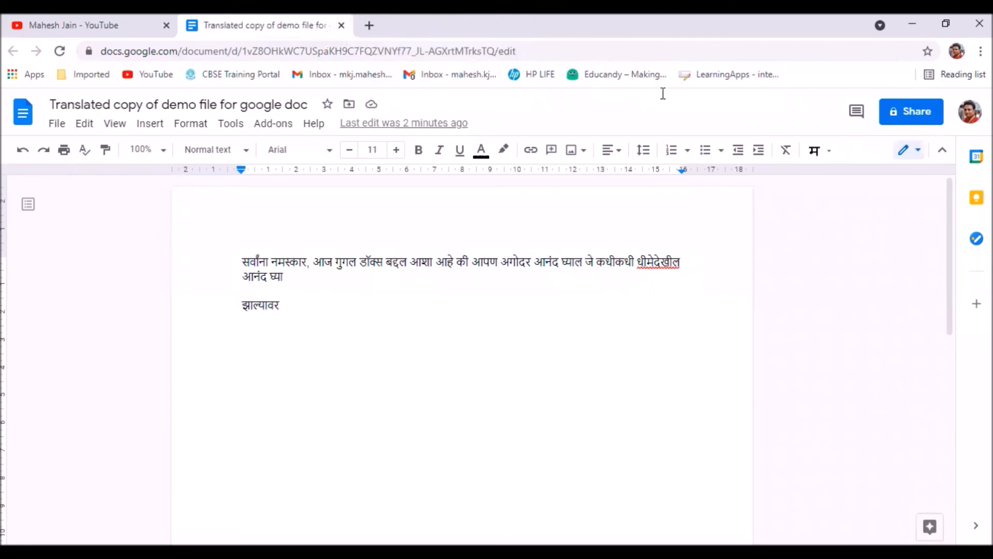
left_click(369, 26)
left_click(341, 25)
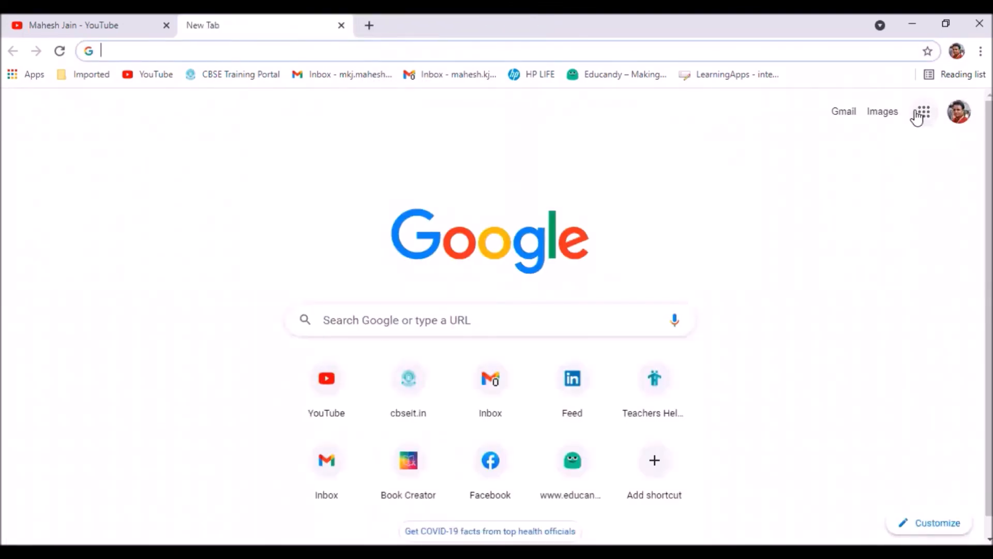
Go to the Docs home page through the Google apps and reopen "demo file for google doc" from the recent documents.
left_click(923, 116)
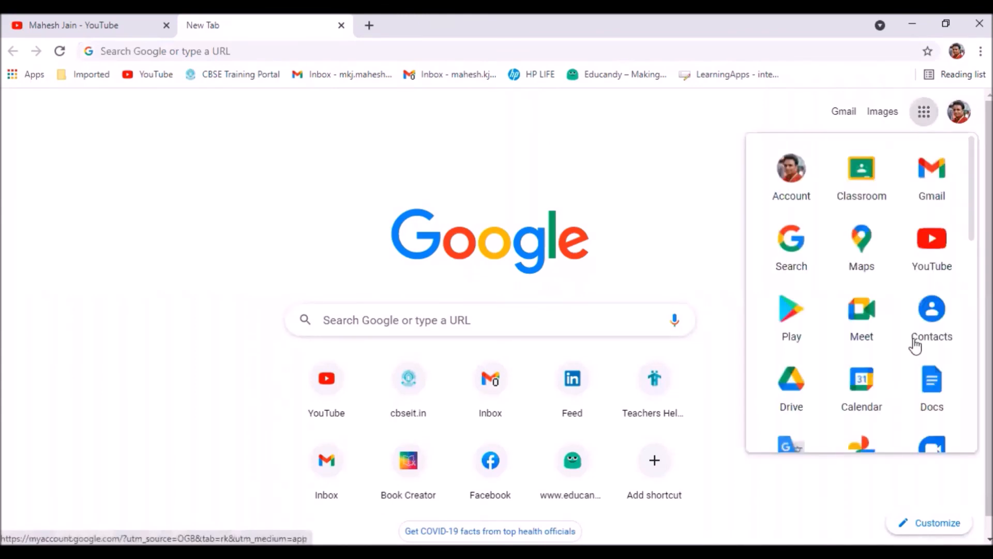
left_click(930, 402)
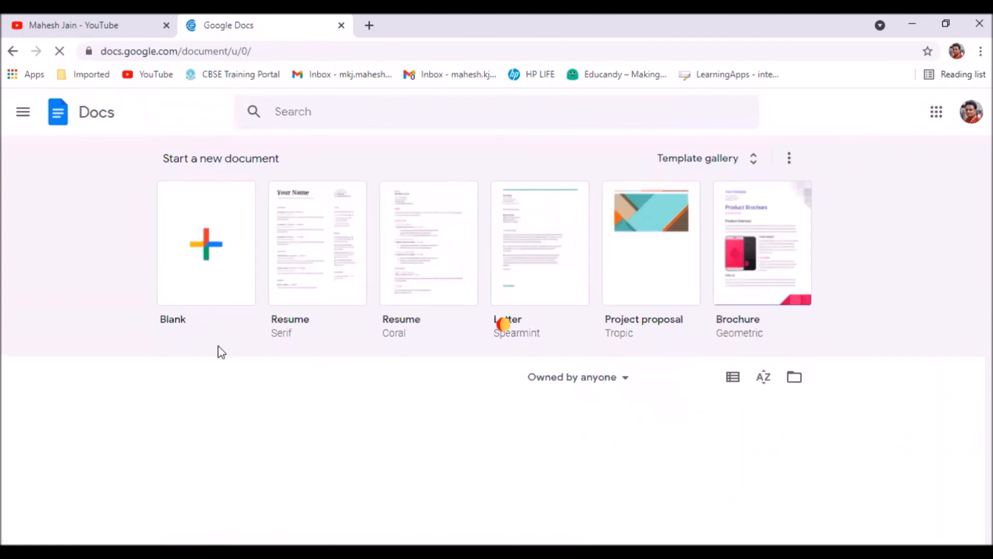
scroll(357, 402, "down", 3)
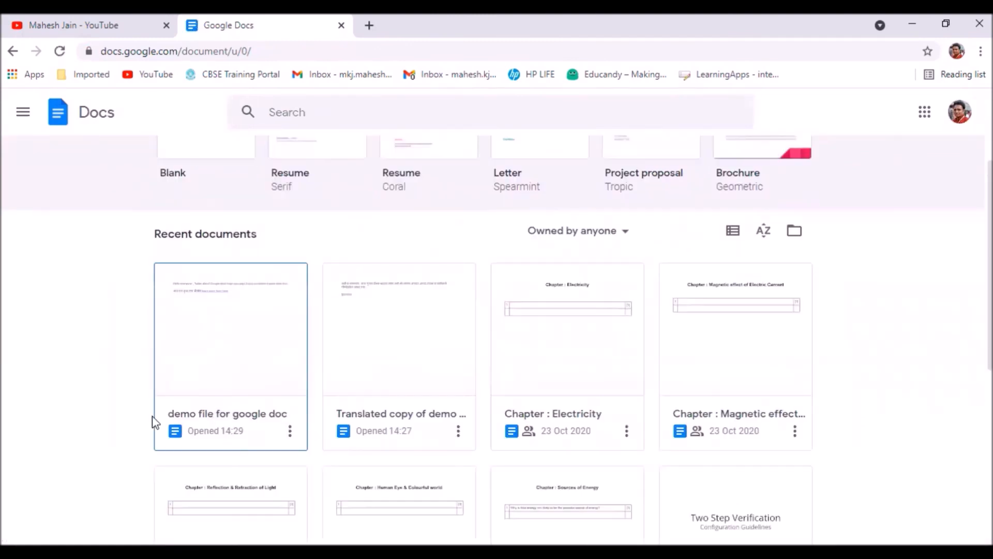
left_click(222, 362)
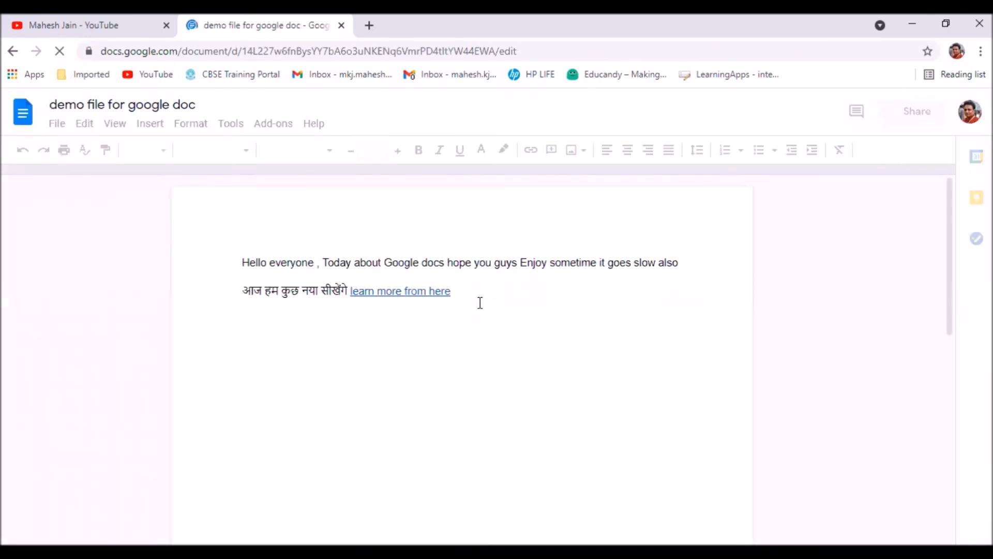
left_click(500, 305)
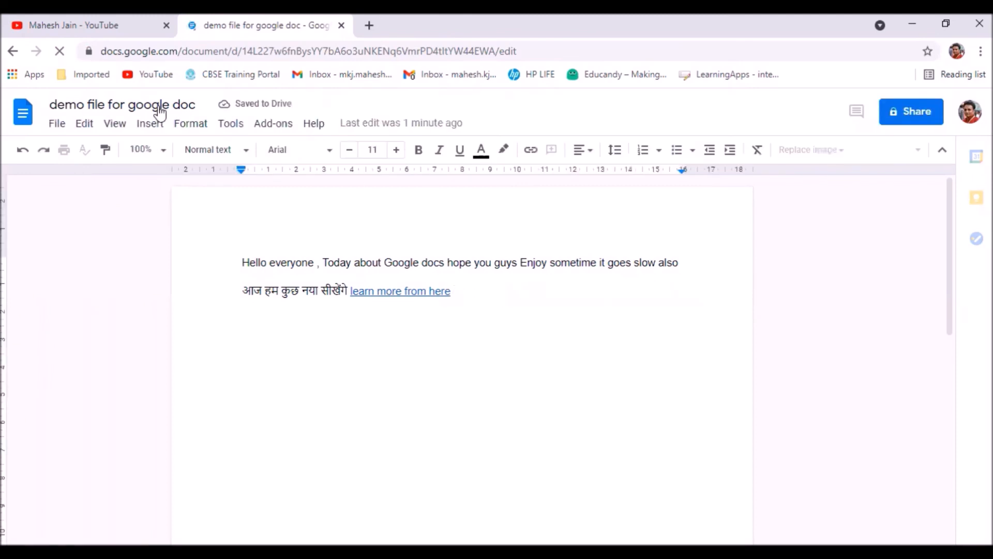